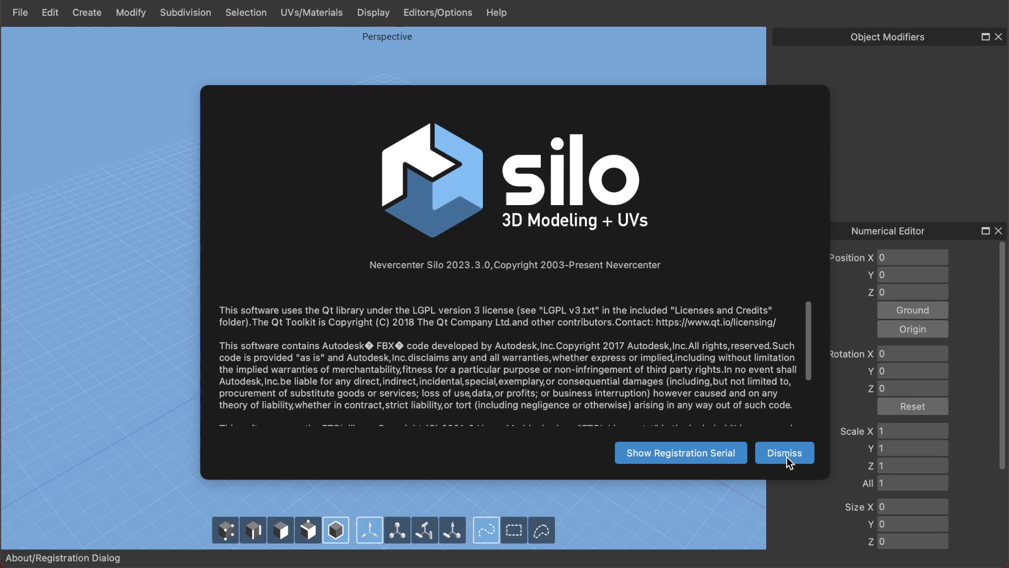
Dismiss the About/Registration dialog to reveal the empty perspective view
{"action": "left_click", "coordinate": [785, 455]}
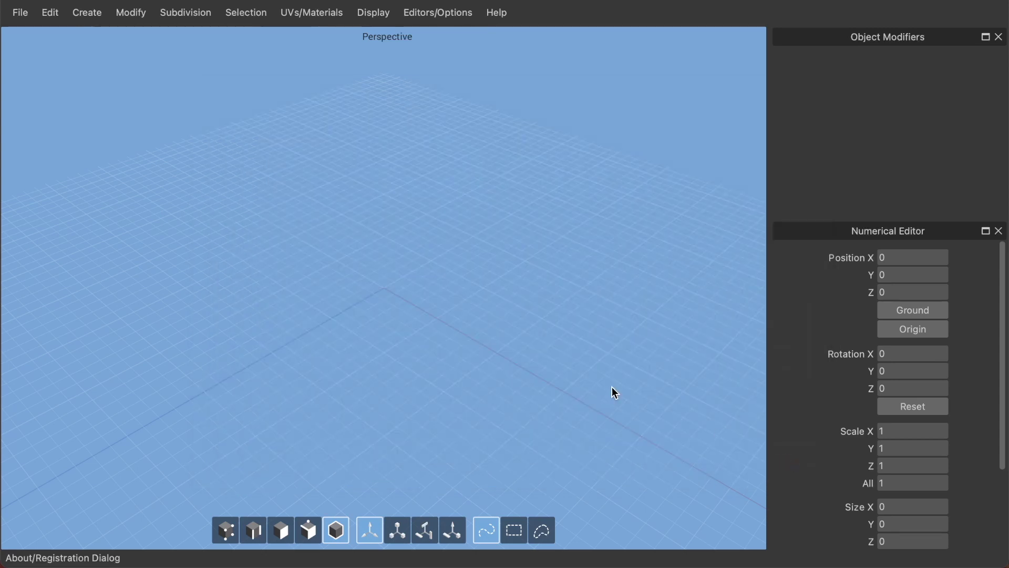
Load the saved wedge .silo model and remove its Radial Mirror modifier
{"action": "left_click_drag", "start_coordinate": [1008, 284], "coordinate": [370, 266]}
{"action": "left_click", "coordinate": [405, 246]}
{"action": "scroll", "coordinate": [405, 162], "scroll_direction": "down", "scroll_amount": 4}
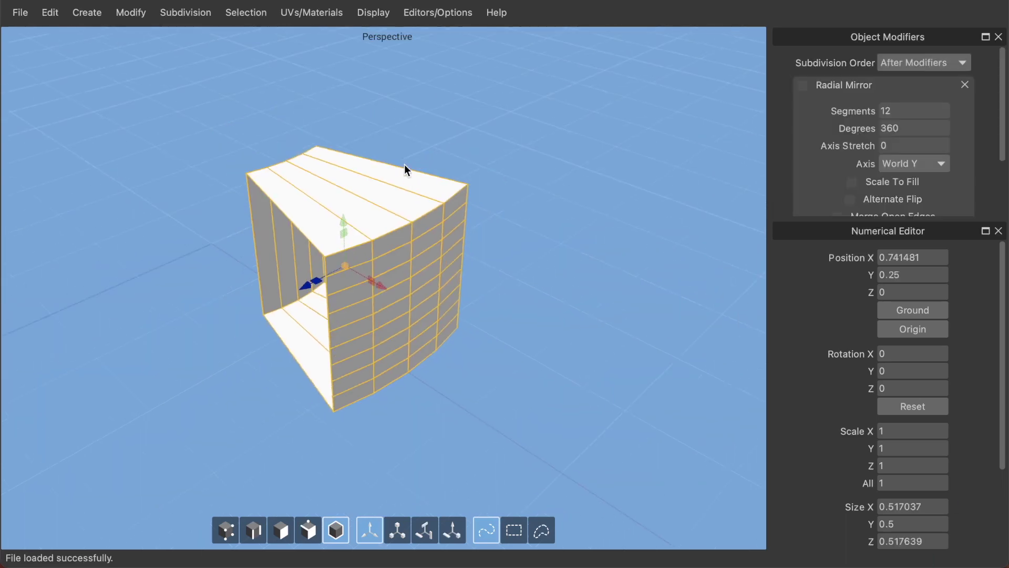
{"action": "left_click", "coordinate": [999, 231]}
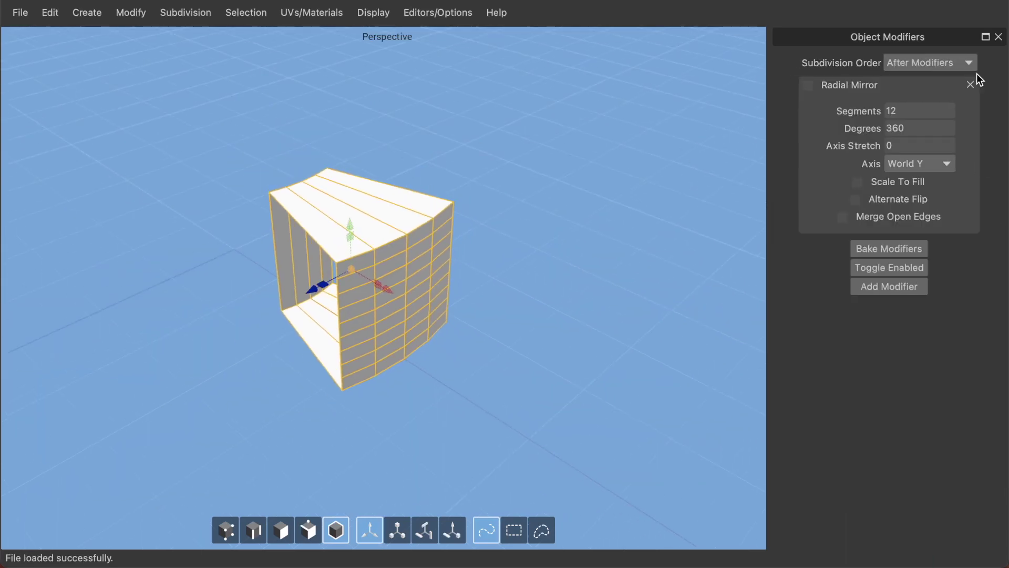
{"action": "left_click", "coordinate": [965, 85]}
Orbit the view to face the wedge's gridded side head-on
{"action": "mouse_move", "coordinate": [436, 220]}
{"action": "left_mouse_down", "text": "alt"}
{"action": "mouse_move", "coordinate": [443, 256]}
{"action": "mouse_move", "coordinate": [437, 219]}
{"action": "left_mouse_up", "text": "alt"}
{"action": "middle_click_drag", "start_coordinate": [437, 219], "coordinate": [507, 234], "text": "alt"}
{"action": "key", "text": "super+c"}
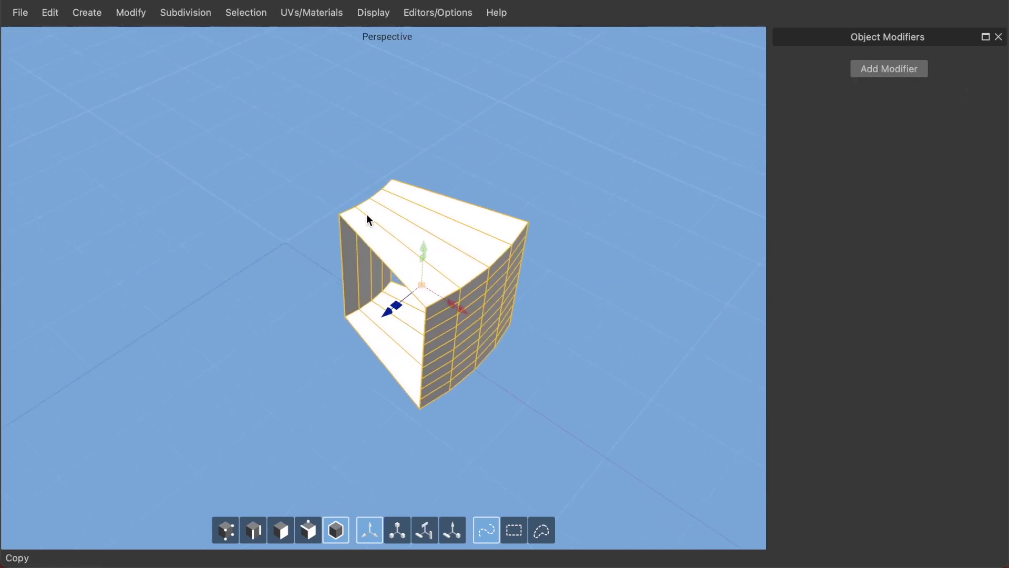
{"action": "middle_click_drag", "start_coordinate": [349, 219], "coordinate": [465, 210]}
{"action": "middle_click_drag", "start_coordinate": [396, 214], "coordinate": [456, 254]}
{"action": "middle_click_drag", "start_coordinate": [385, 308], "coordinate": [437, 287]}
{"action": "scroll", "coordinate": [437, 287], "scroll_direction": "up", "scroll_amount": 5}
{"action": "middle_click_drag", "start_coordinate": [471, 325], "coordinate": [443, 313]}
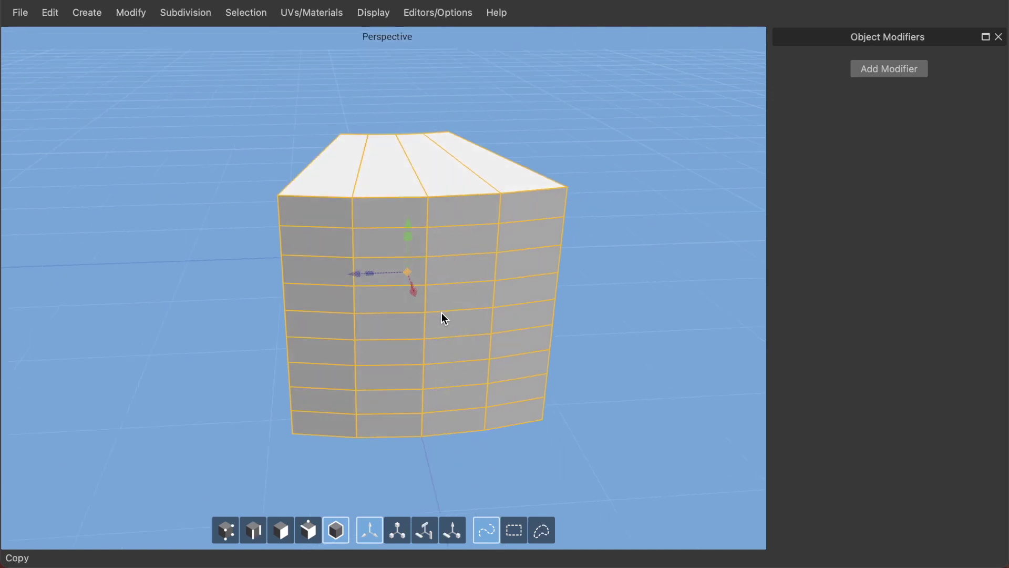
In edge mode, select alternating vertical edges in the left column of the gridded side
{"action": "key", "text": "2"}
{"action": "left_click", "coordinate": [353, 272]}
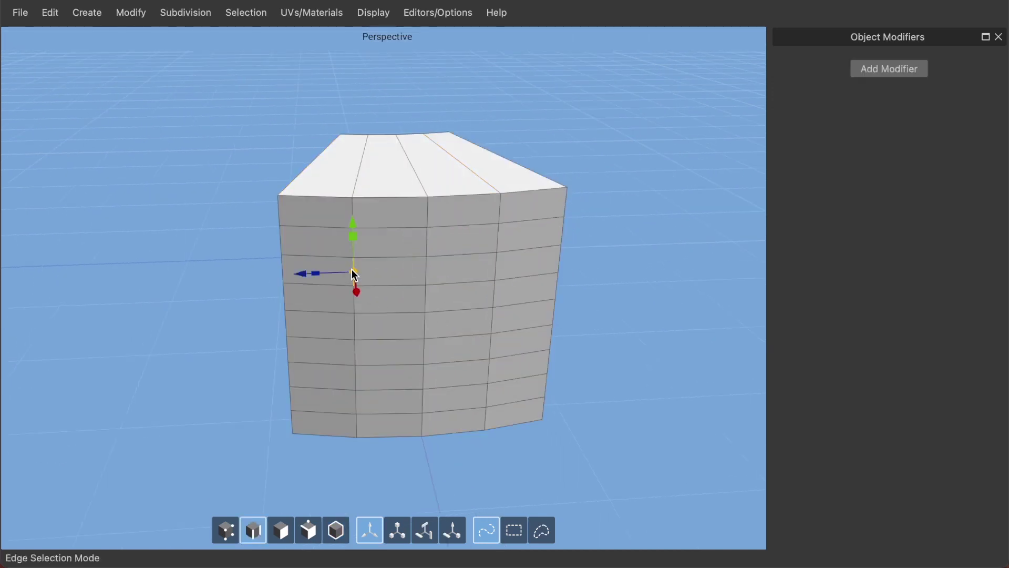
{"action": "left_click", "coordinate": [356, 323], "text": "shift"}
{"action": "left_click", "coordinate": [354, 375], "text": "shift"}
{"action": "left_click", "coordinate": [356, 396]}
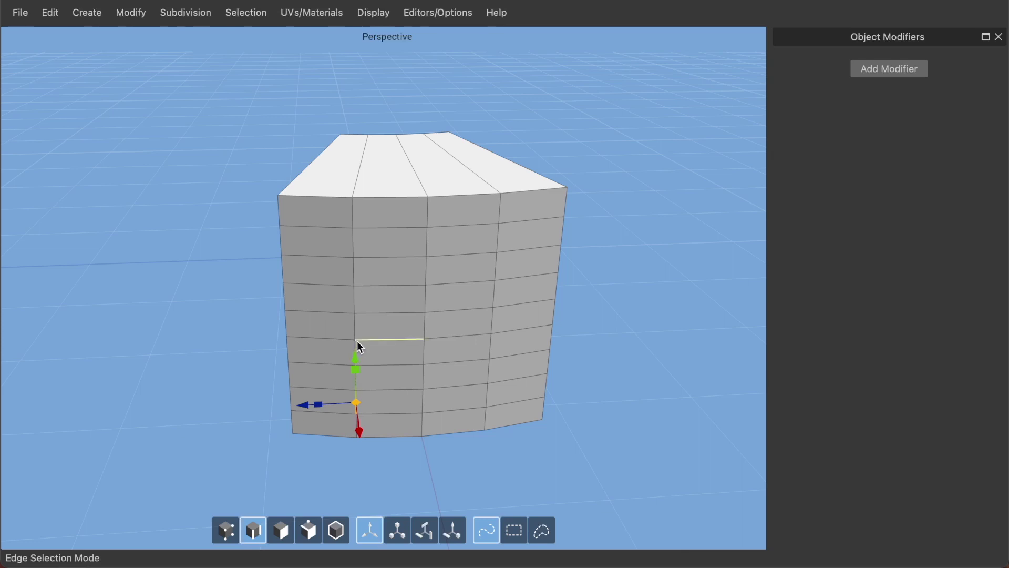
{"action": "left_click", "coordinate": [355, 342], "text": "shift"}
{"action": "left_click", "coordinate": [355, 289], "text": "shift"}
{"action": "left_click", "coordinate": [352, 300]}
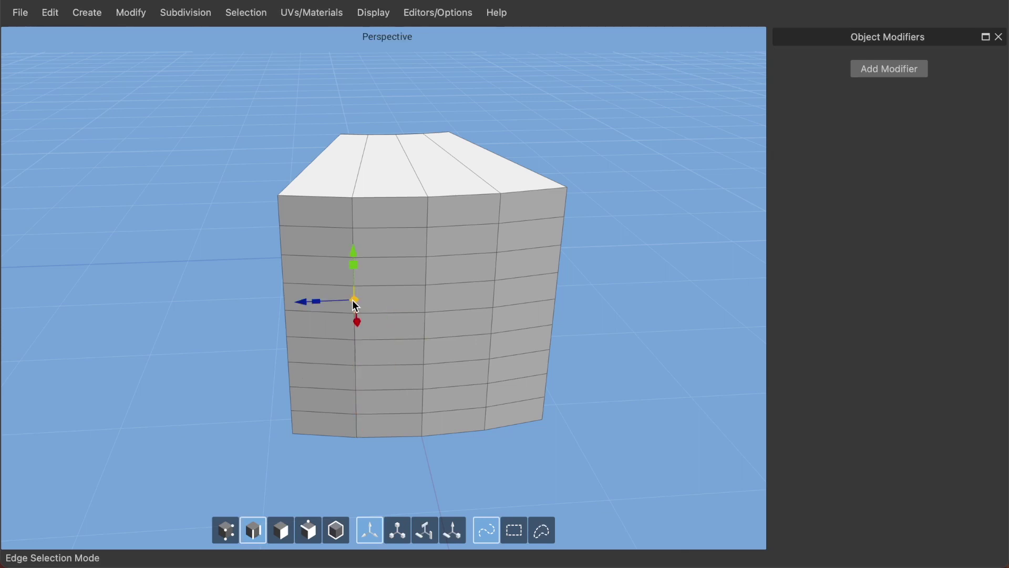
{"action": "left_click", "coordinate": [354, 236], "text": "shift"}
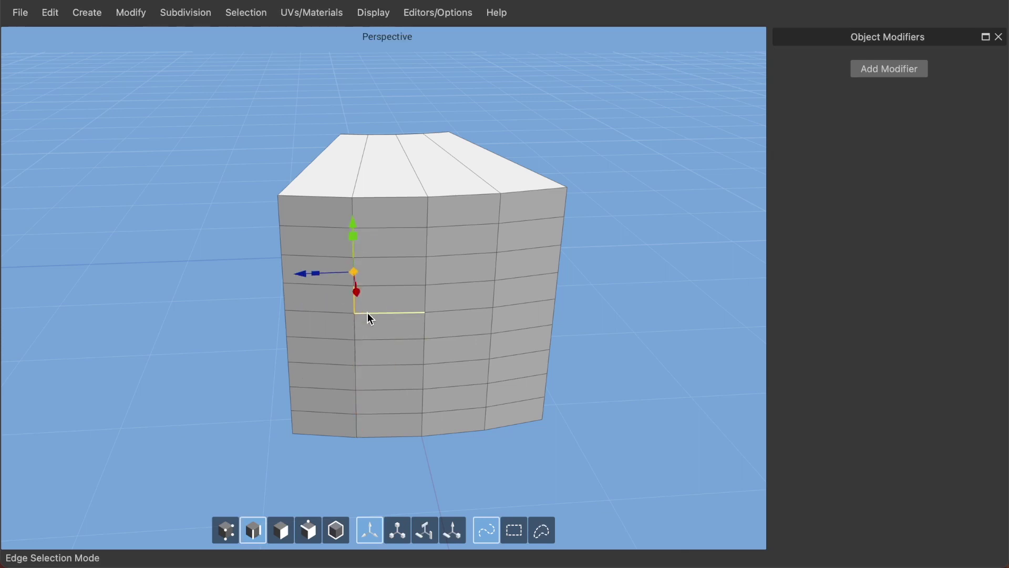
{"action": "left_click", "coordinate": [357, 352], "text": "shift"}
{"action": "left_click", "coordinate": [358, 402], "text": "shift"}
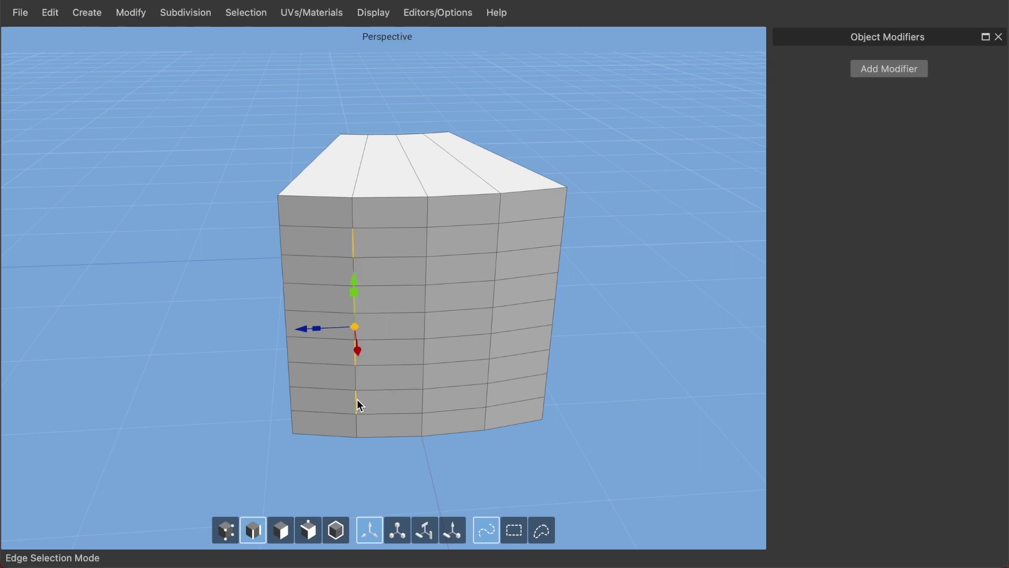
Add alternating right-column vertical edges and raise the selection slightly upward
{"action": "left_click", "coordinate": [497, 238], "text": "shift"}
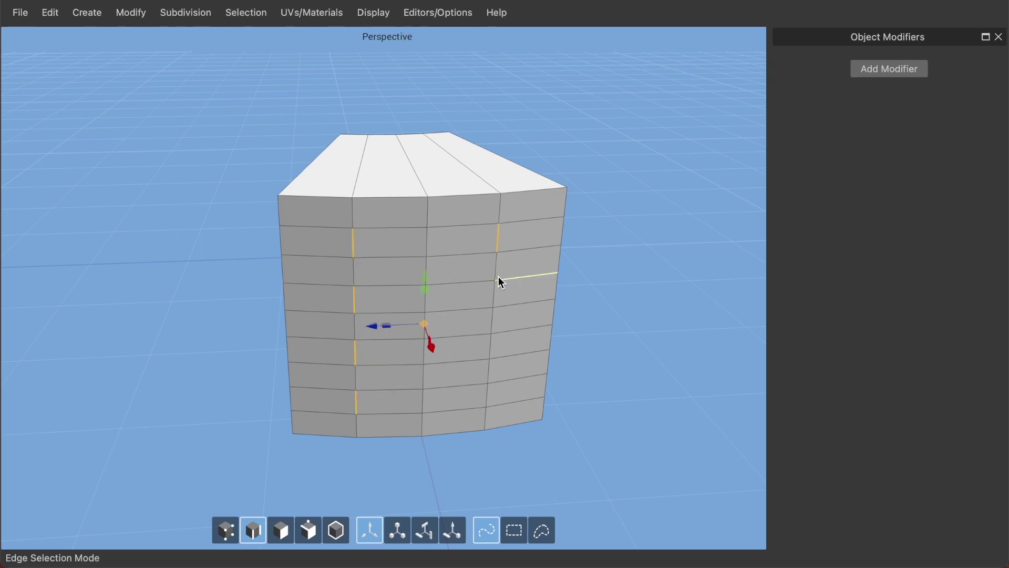
{"action": "left_click", "coordinate": [497, 292], "text": "shift"}
{"action": "left_click", "coordinate": [490, 396], "text": "shift"}
{"action": "left_click_drag", "start_coordinate": [425, 274], "coordinate": [427, 263]}
{"action": "middle_click_drag", "start_coordinate": [426, 265], "coordinate": [459, 262]}
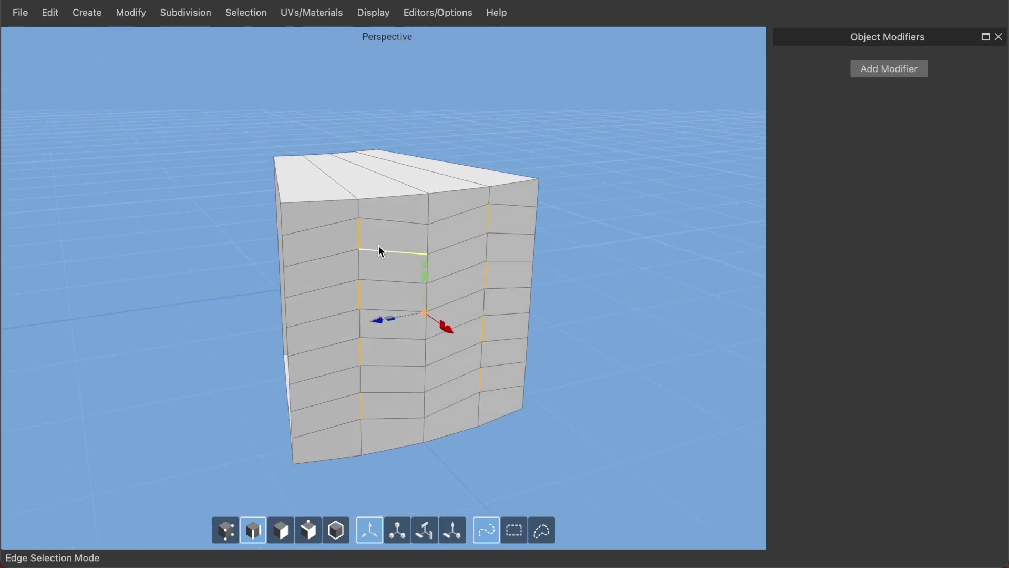
In face mode, select four alternating face rows on the wedge's gridded side
{"action": "key", "text": "3"}
{"action": "left_click_drag", "start_coordinate": [330, 237], "coordinate": [498, 216]}
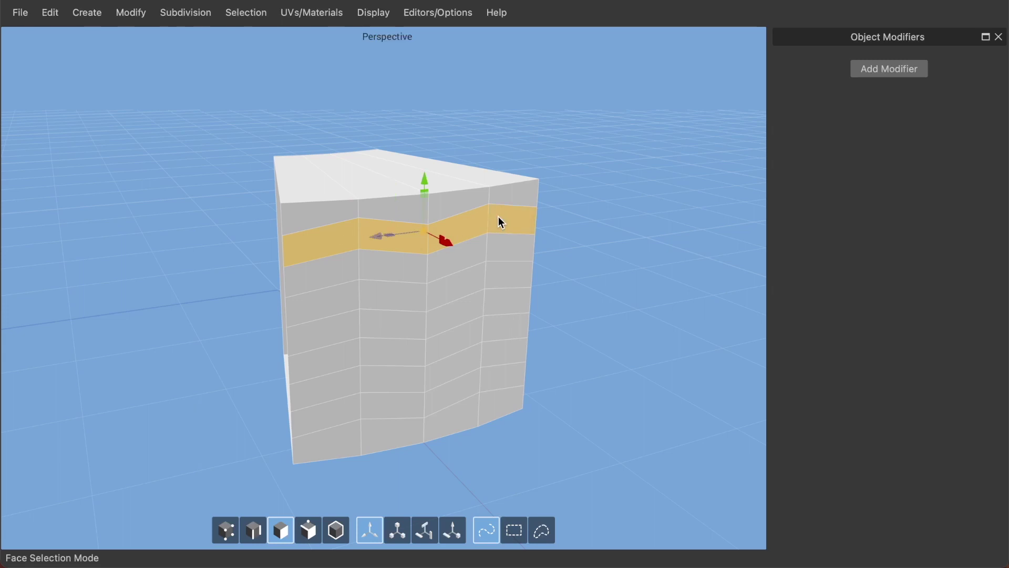
{"action": "double_click", "coordinate": [490, 276], "text": "shift"}
{"action": "double_click", "coordinate": [349, 352], "text": "shift"}
{"action": "double_click", "coordinate": [501, 378], "text": "shift"}
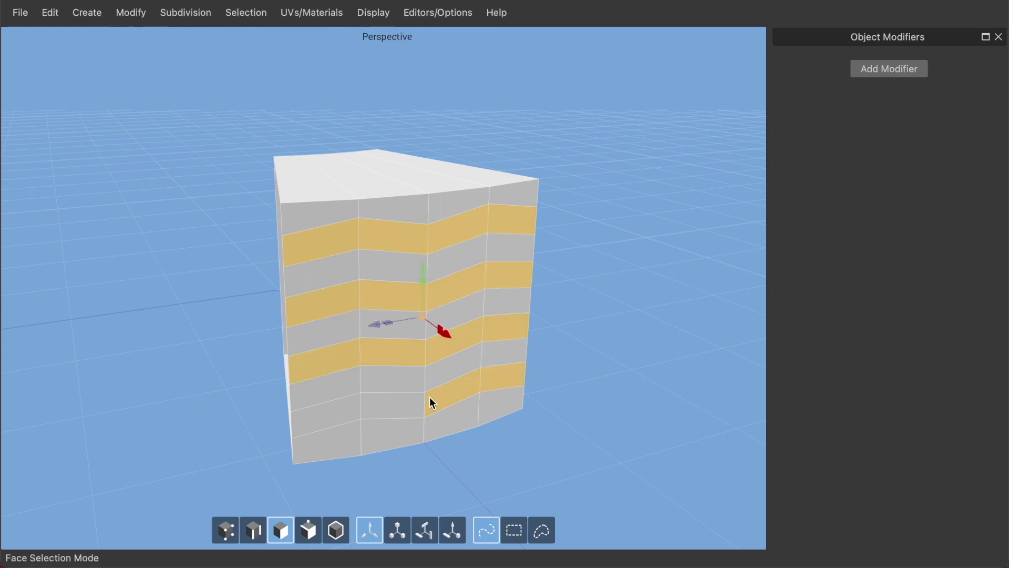
{"action": "mouse_move", "coordinate": [364, 409]}
{"action": "left_mouse_down", "text": "shift"}
{"action": "mouse_move", "coordinate": [354, 409]}
{"action": "mouse_move", "coordinate": [397, 408]}
{"action": "left_mouse_up", "text": "shift"}
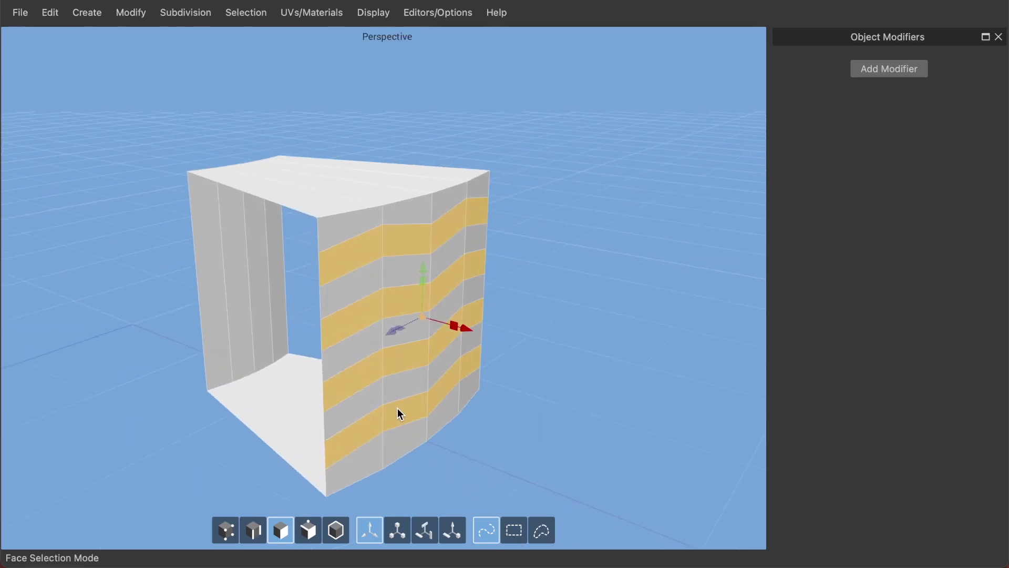
Extrude the selected face rows outward as ledges, then return to object mode
{"action": "key", "text": "z"}
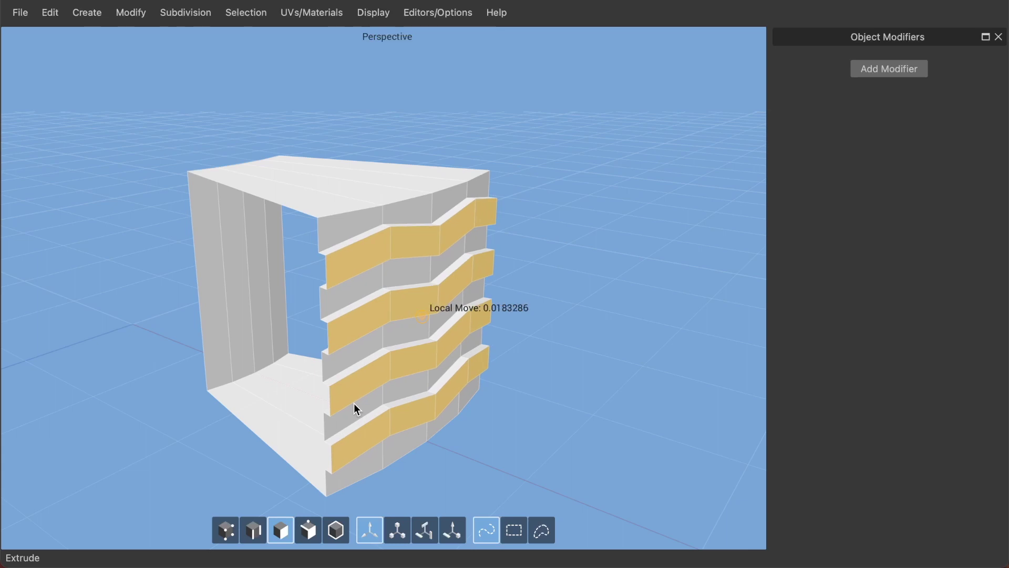
{"action": "left_click", "coordinate": [353, 402]}
{"action": "left_click_drag", "start_coordinate": [402, 358], "coordinate": [451, 350], "text": "alt"}
{"action": "key", "text": "5"}
{"action": "middle_click_drag", "start_coordinate": [451, 350], "coordinate": [416, 347]}
Add a Radial Mirror modifier to the wedge and orbit to inspect the copies
{"action": "left_click", "coordinate": [895, 67]}
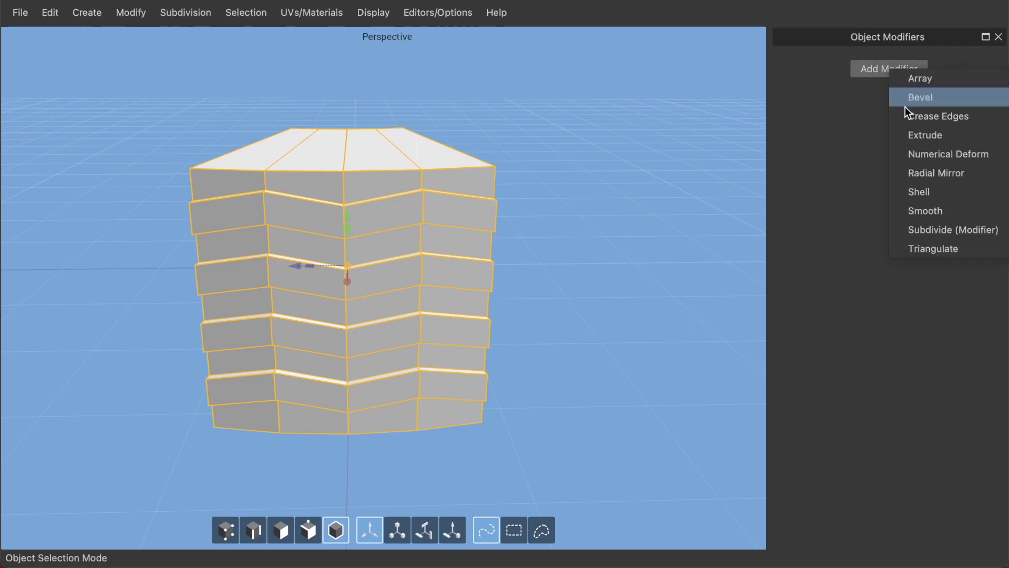
{"action": "left_click", "coordinate": [920, 170]}
{"action": "scroll", "coordinate": [468, 207], "scroll_direction": "down", "scroll_amount": 5}
{"action": "middle_click_drag", "start_coordinate": [468, 207], "coordinate": [339, 225]}
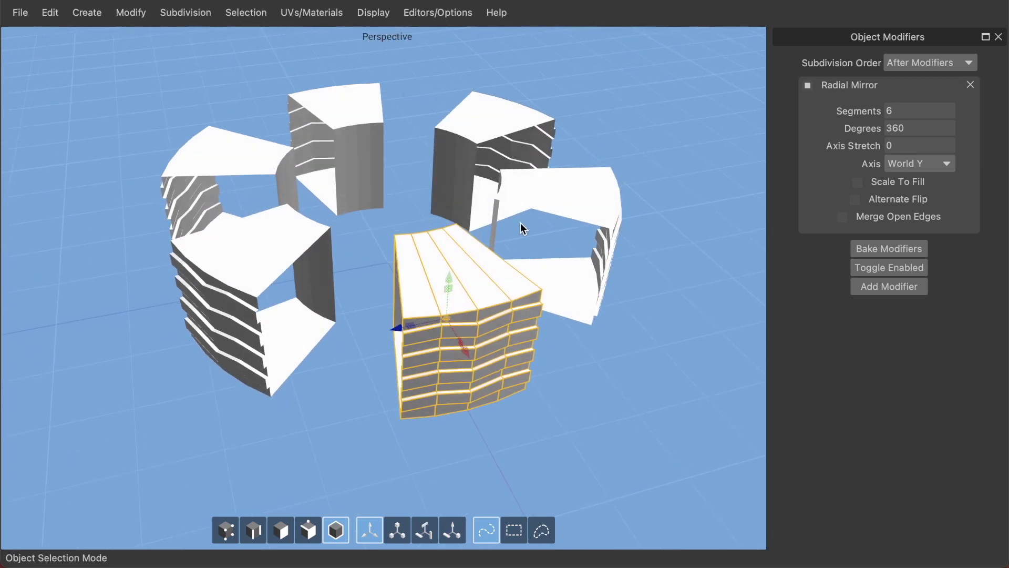
{"action": "middle_click_drag", "start_coordinate": [450, 297], "coordinate": [493, 289]}
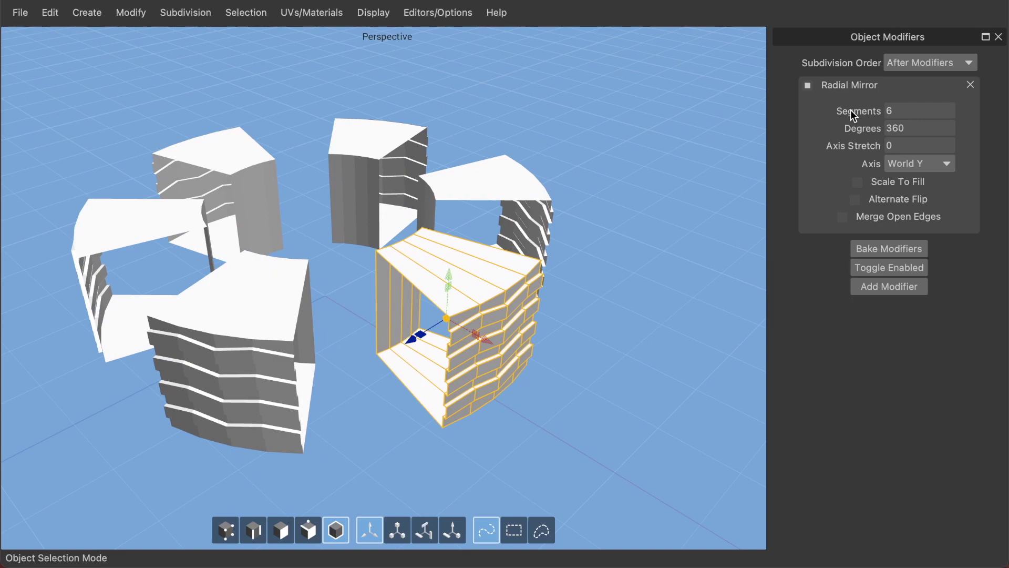
{"action": "middle_click_drag", "start_coordinate": [468, 273], "coordinate": [434, 276]}
Set the Radial Mirror segments to 12 and view the closed ring from a lower side angle
{"action": "left_click", "coordinate": [917, 105]}
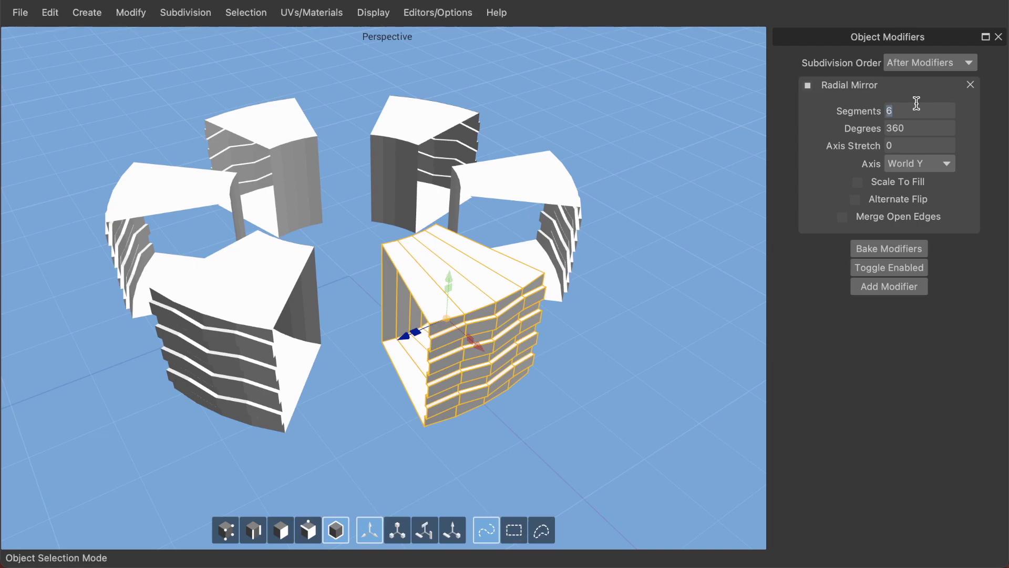
{"action": "type", "text": "12"}
{"action": "middle_click_drag", "start_coordinate": [627, 196], "coordinate": [594, 161]}
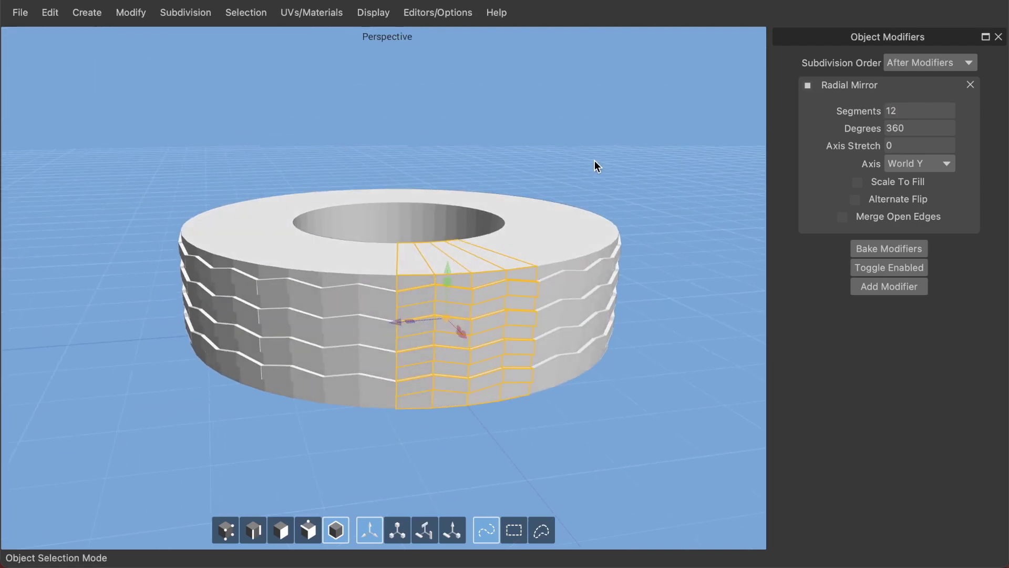
{"action": "scroll", "coordinate": [594, 161], "scroll_direction": "up", "scroll_amount": 4}
{"action": "middle_click_drag", "start_coordinate": [608, 232], "coordinate": [530, 216]}
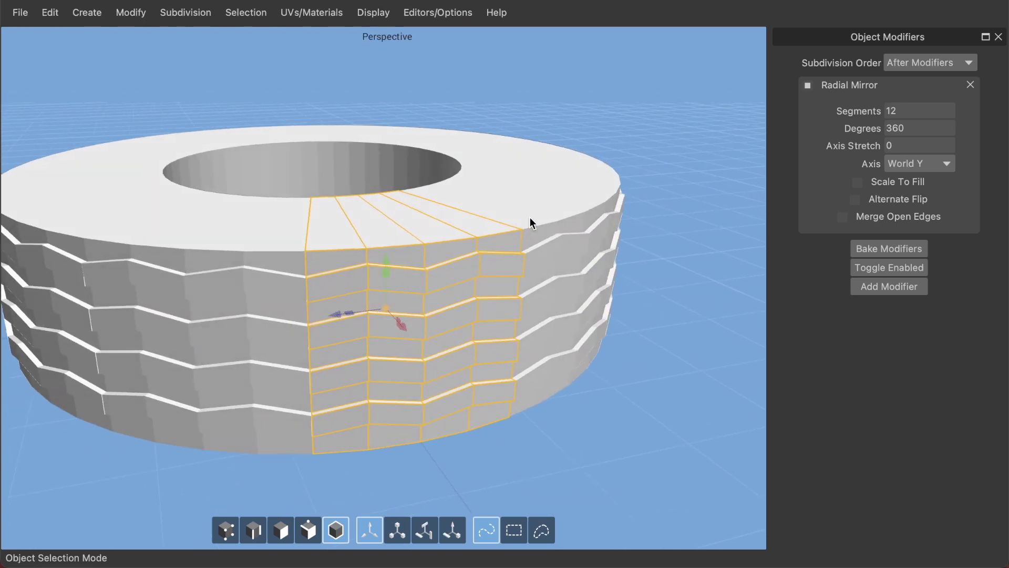
{"action": "key", "text": "2"}
{"action": "left_click", "coordinate": [483, 267]}
{"action": "left_click", "coordinate": [479, 309], "text": "shift"}
{"action": "left_click", "coordinate": [476, 348], "text": "shift"}
{"action": "left_click", "coordinate": [475, 396], "text": "shift"}
{"action": "middle_click_drag", "start_coordinate": [476, 365], "coordinate": [487, 399]}
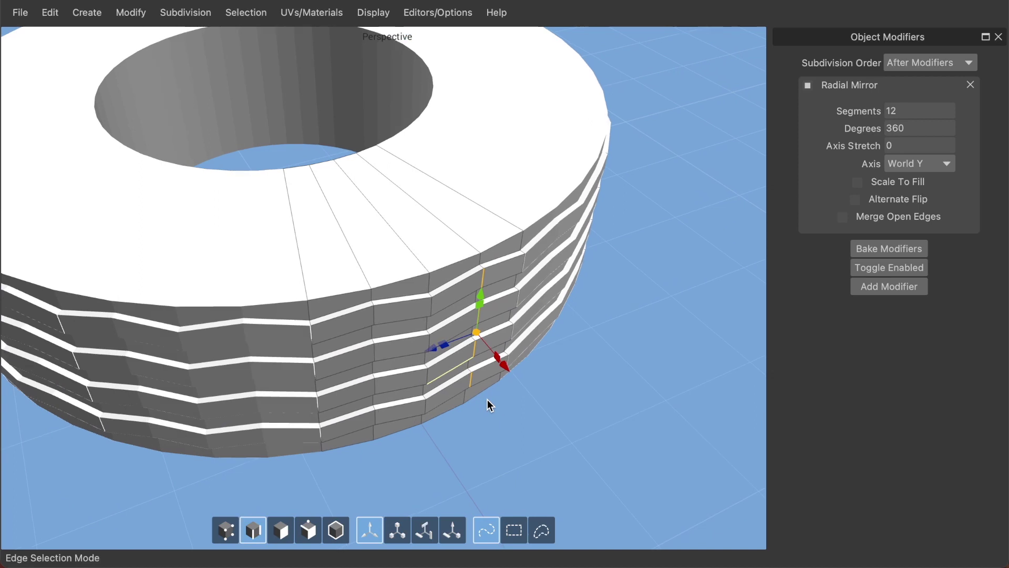
{"action": "left_click_drag", "start_coordinate": [448, 345], "coordinate": [458, 368]}
{"action": "key", "text": "ctrl+z"}
{"action": "left_click_drag", "start_coordinate": [492, 407], "coordinate": [439, 350], "text": "alt"}
{"action": "middle_click_drag", "start_coordinate": [496, 261], "coordinate": [458, 221]}
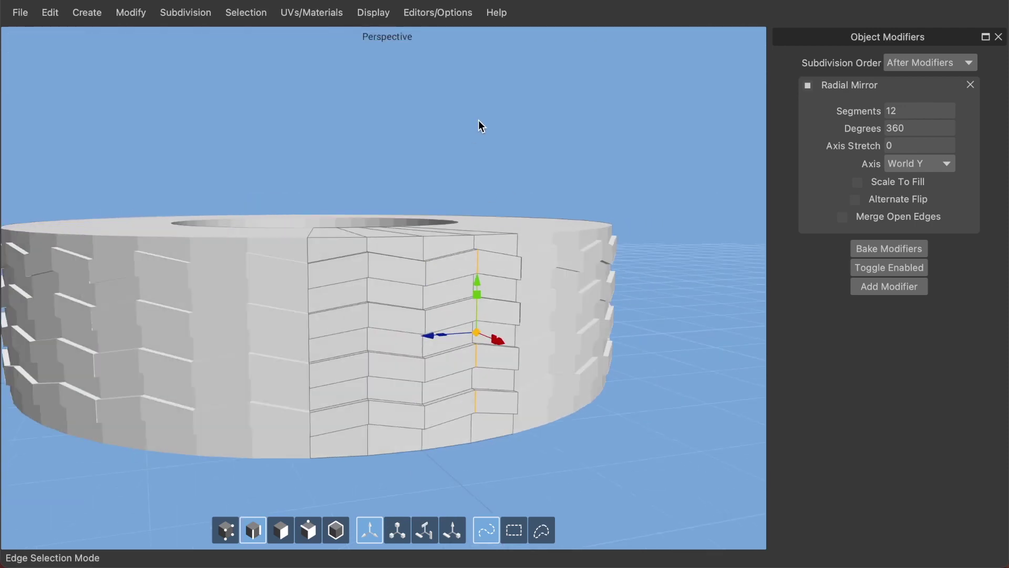
{"action": "left_click", "coordinate": [439, 131]}
{"action": "middle_click_drag", "start_coordinate": [439, 131], "coordinate": [434, 279]}
{"action": "key", "text": "f"}
{"action": "scroll", "coordinate": [434, 280], "scroll_direction": "down", "scroll_amount": 2}
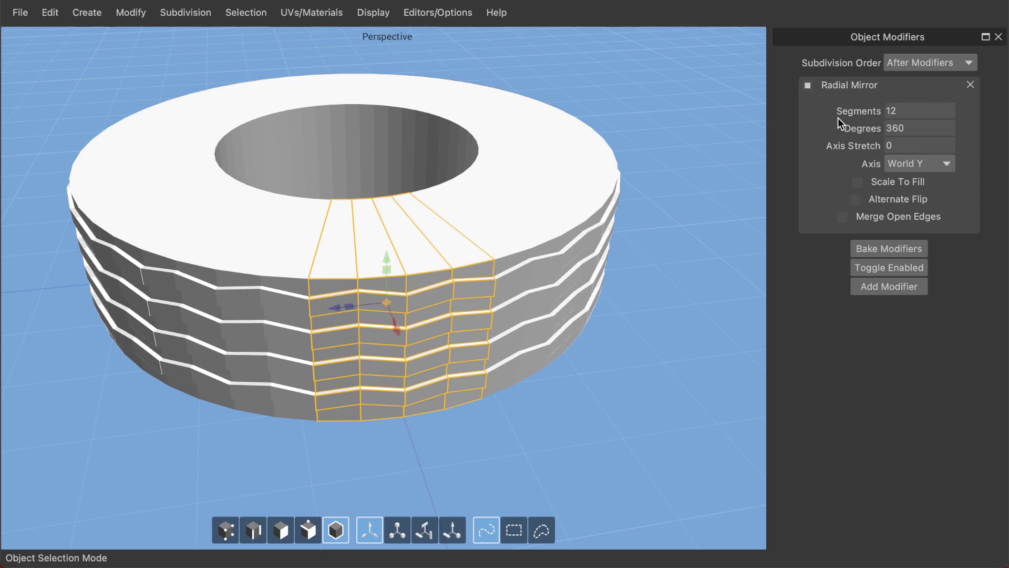
{"action": "left_click_drag", "start_coordinate": [908, 111], "coordinate": [909, 117]}
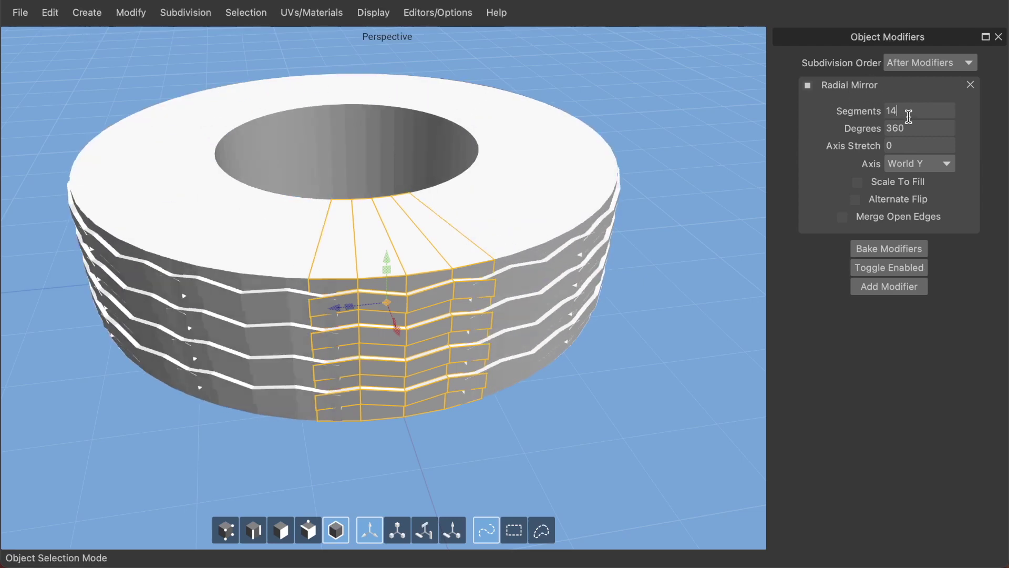
{"action": "key", "text": "BackSpace"}
{"action": "type", "text": "2"}
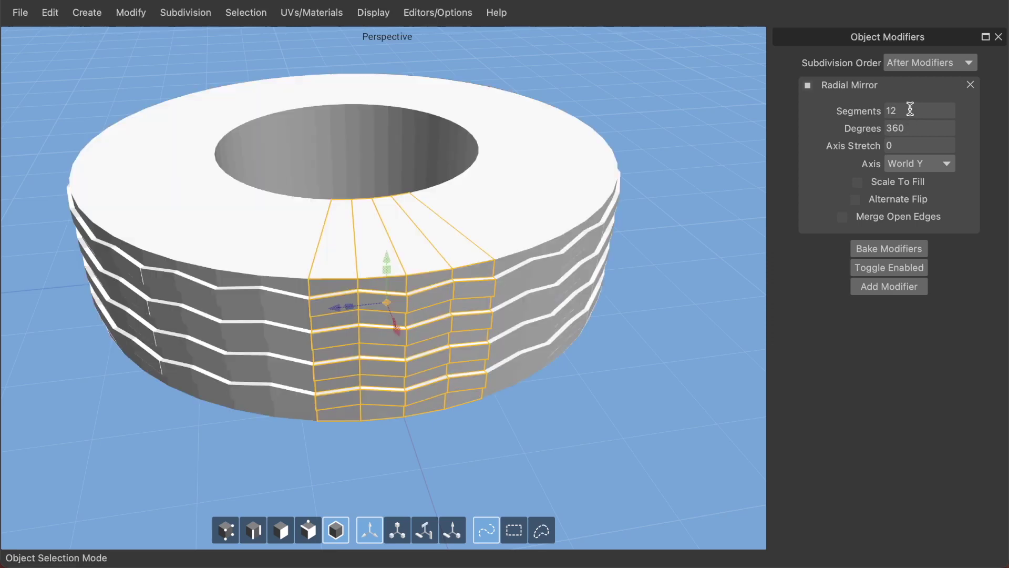
{"action": "left_click_drag", "start_coordinate": [911, 123], "coordinate": [890, 320]}
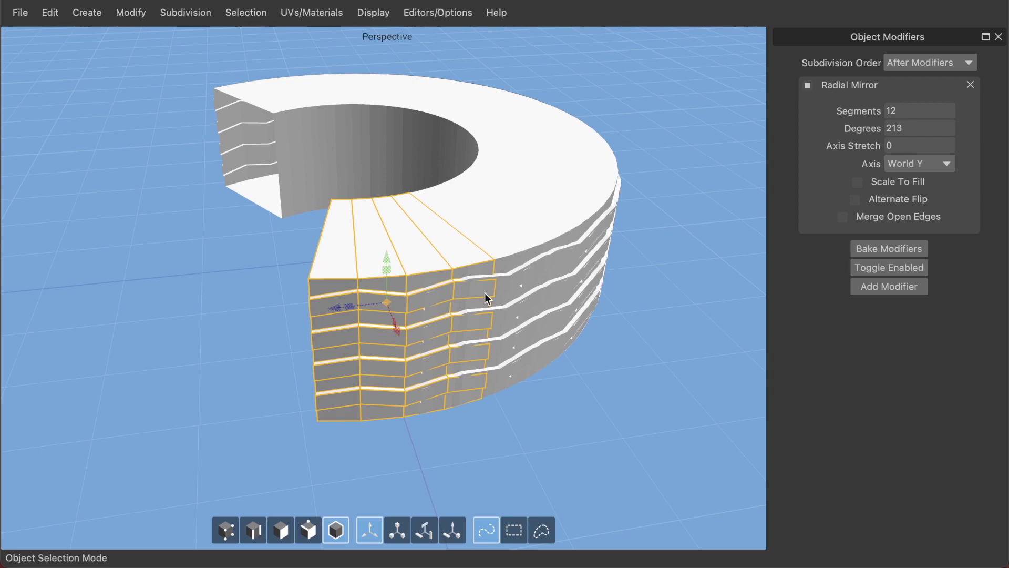
{"action": "mouse_move", "coordinate": [554, 282]}
{"action": "middle_mouse_down"}
{"action": "mouse_move", "coordinate": [531, 272]}
{"action": "mouse_move", "coordinate": [544, 285]}
{"action": "middle_mouse_up"}
{"action": "left_click_drag", "start_coordinate": [915, 128], "coordinate": [877, 125]}
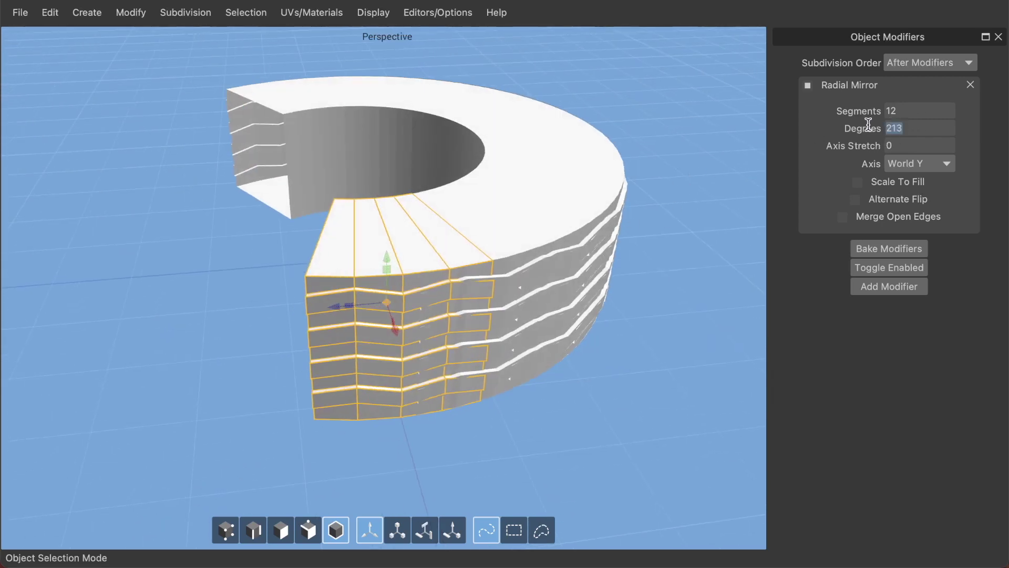
{"action": "type", "text": "360"}
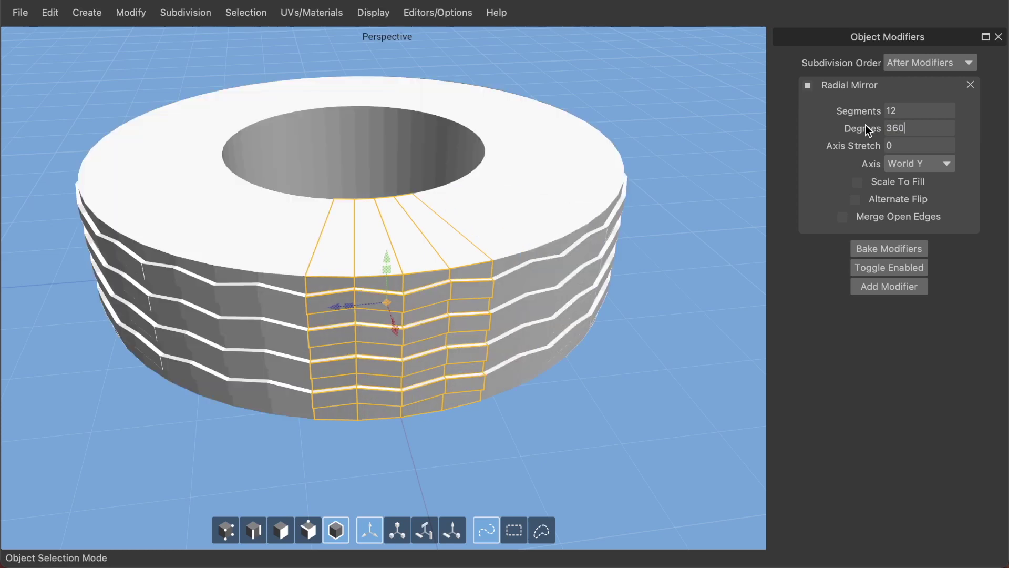
{"action": "middle_click_drag", "start_coordinate": [500, 184], "coordinate": [528, 189]}
{"action": "middle_click_drag", "start_coordinate": [426, 180], "coordinate": [465, 189]}
{"action": "scroll", "coordinate": [482, 202], "scroll_direction": "down", "scroll_amount": 4}
{"action": "scroll", "coordinate": [466, 190], "scroll_direction": "up", "scroll_amount": 3}
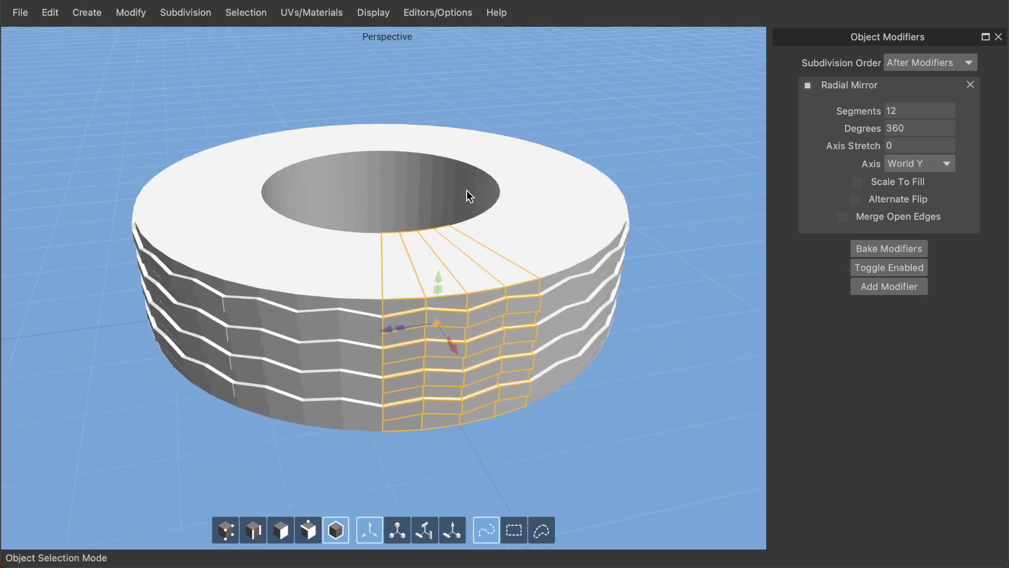
{"action": "middle_click_drag", "start_coordinate": [507, 234], "coordinate": [506, 207]}
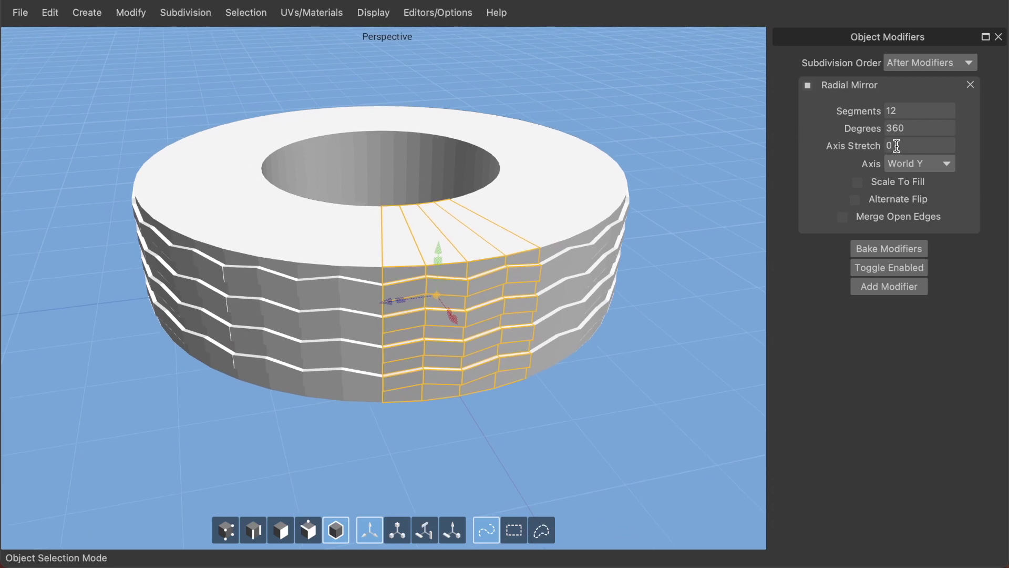
{"action": "left_click_drag", "start_coordinate": [904, 144], "coordinate": [902, 282]}
{"action": "left_click", "coordinate": [916, 166]}
{"action": "left_click", "coordinate": [913, 164]}
{"action": "left_click", "coordinate": [914, 164]}
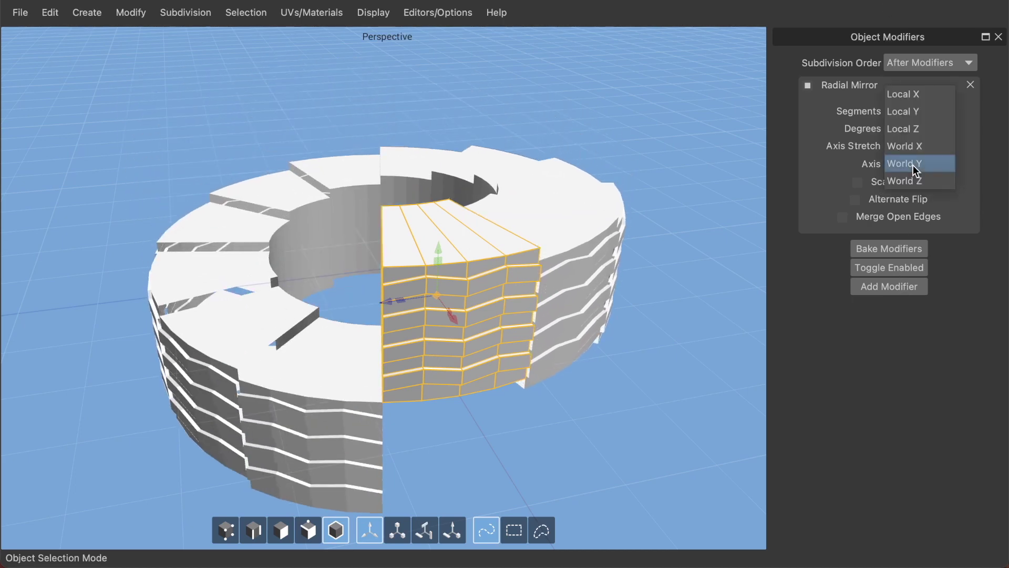
{"action": "left_click", "coordinate": [919, 150]}
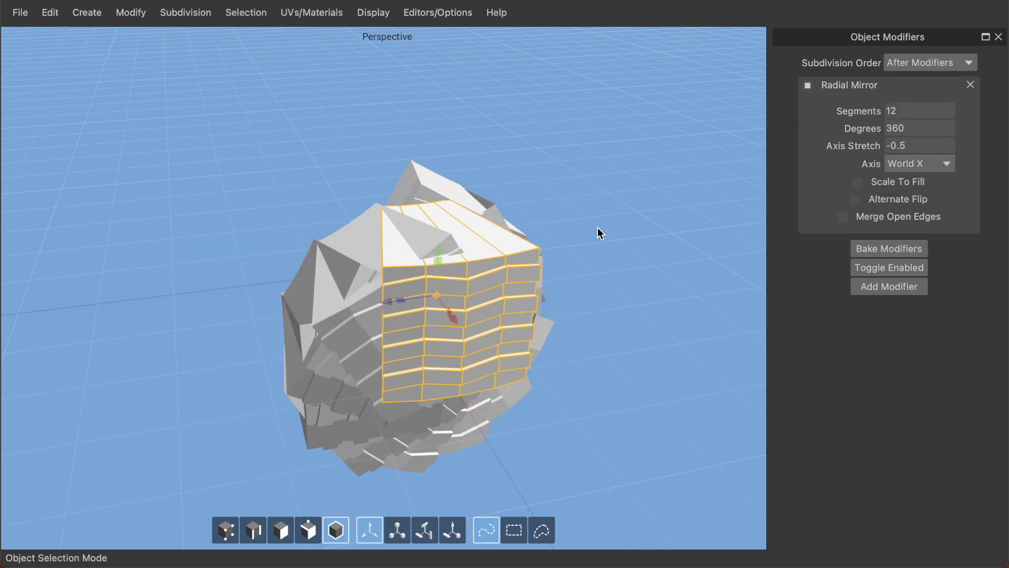
{"action": "middle_click_drag", "start_coordinate": [507, 249], "coordinate": [470, 259]}
{"action": "left_click", "coordinate": [918, 160]}
{"action": "left_click", "coordinate": [922, 143]}
{"action": "middle_click_drag", "start_coordinate": [572, 218], "coordinate": [730, 194]}
{"action": "left_click", "coordinate": [923, 163]}
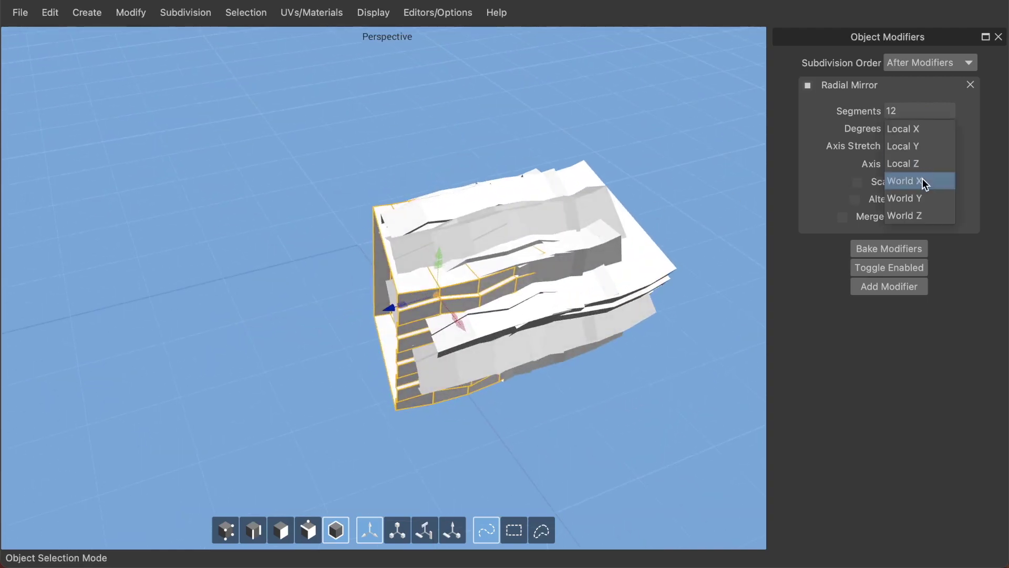
{"action": "left_click", "coordinate": [923, 196]}
{"action": "middle_click_drag", "start_coordinate": [537, 171], "coordinate": [597, 242]}
{"action": "middle_click_drag", "start_coordinate": [381, 185], "coordinate": [441, 114]}
{"action": "left_click_drag", "start_coordinate": [916, 142], "coordinate": [919, 173]}
{"action": "left_click_drag", "start_coordinate": [919, 2], "coordinate": [889, 1]}
{"action": "left_click_drag", "start_coordinate": [893, 173], "coordinate": [915, 129]}
{"action": "left_click", "coordinate": [915, 128]}
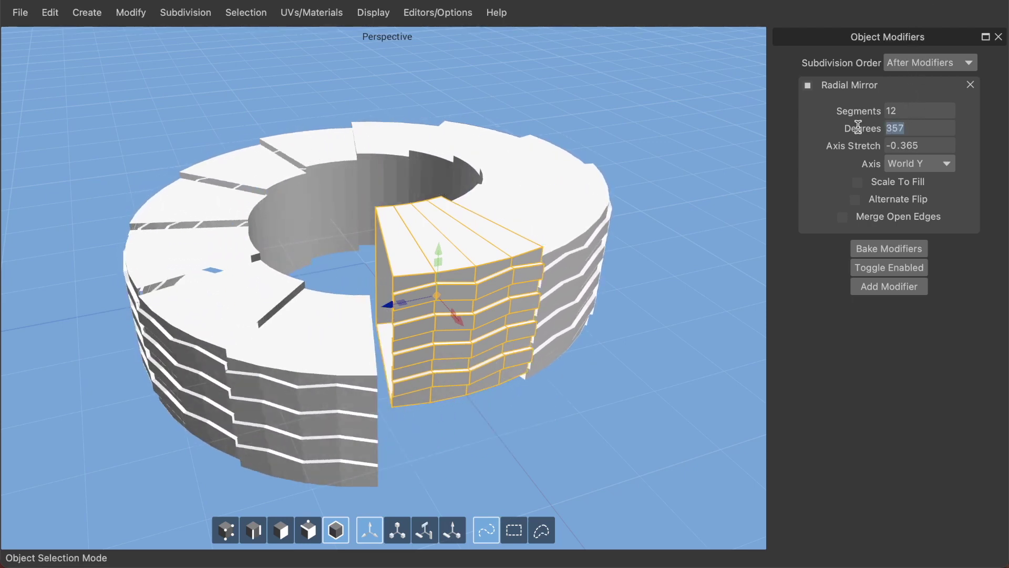
{"action": "type", "text": "360"}
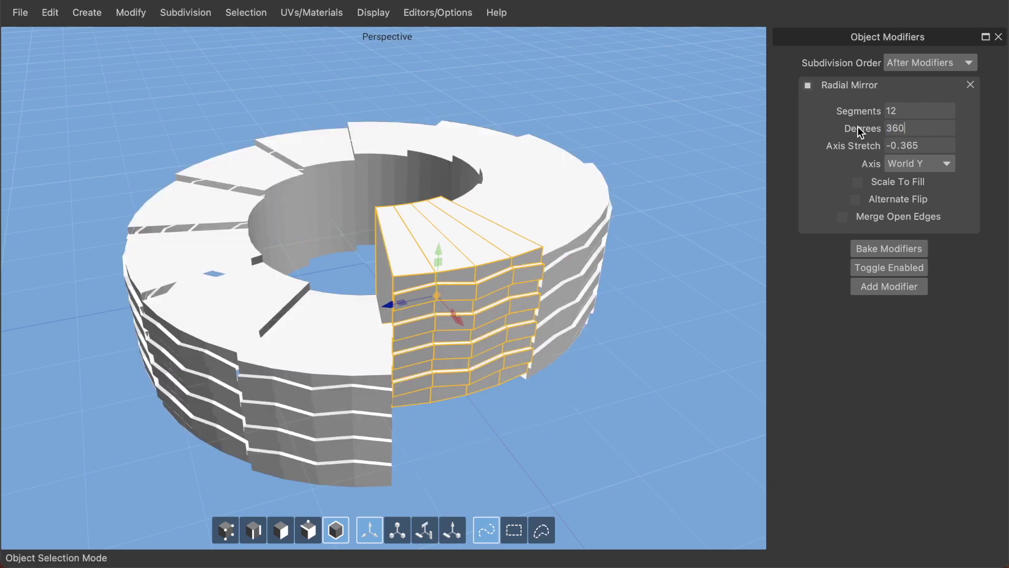
{"action": "left_click", "coordinate": [924, 146]}
{"action": "type", "text": "0"}
{"action": "left_click", "coordinate": [431, 162]}
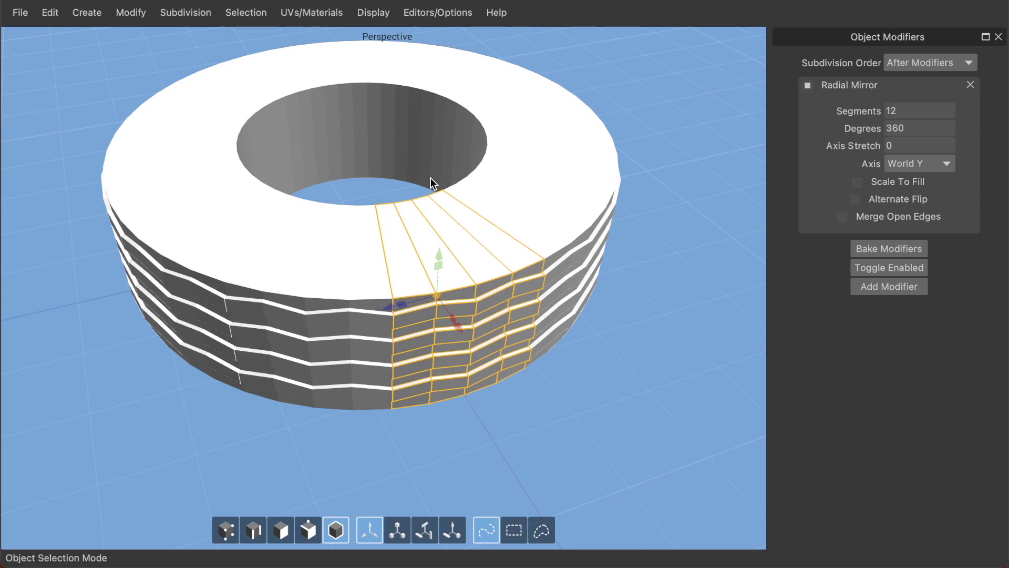
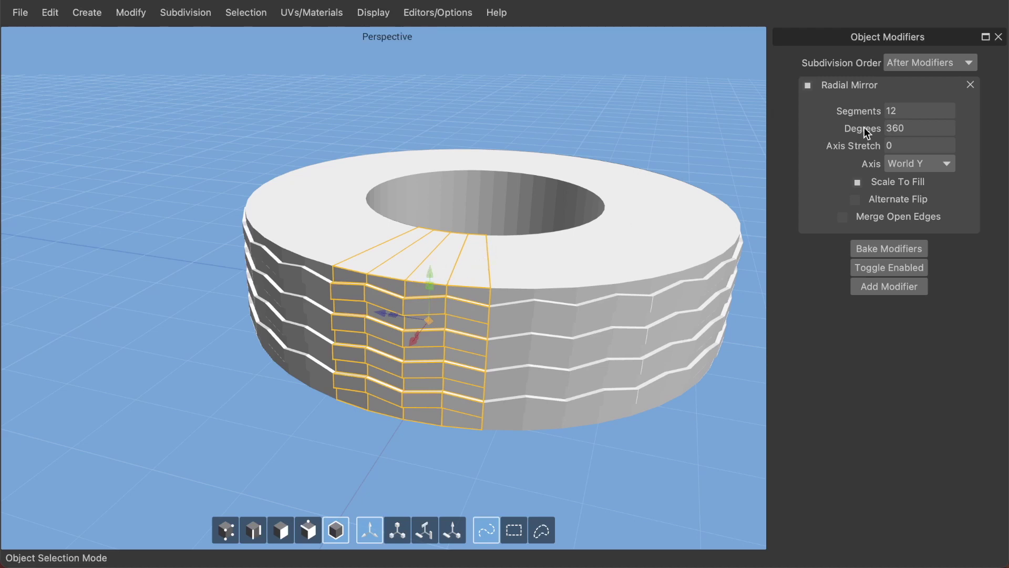
Scrub the Radial Mirror segment count up to 23 for a denser zigzag tread ring
{"action": "mouse_move", "coordinate": [921, 113]}
{"action": "left_mouse_down"}
{"action": "mouse_move", "coordinate": [924, 91]}
{"action": "mouse_move", "coordinate": [925, 110]}
{"action": "left_mouse_up"}
{"action": "scroll", "coordinate": [925, 109], "scroll_direction": "up", "scroll_amount": 20}
{"action": "scroll", "coordinate": [923, 105], "scroll_direction": "down", "scroll_amount": 17}
{"action": "scroll", "coordinate": [924, 105], "scroll_direction": "up", "scroll_amount": 14}
{"action": "scroll", "coordinate": [923, 103], "scroll_direction": "down", "scroll_amount": 14}
{"action": "scroll", "coordinate": [923, 101], "scroll_direction": "up", "scroll_amount": 18}
{"action": "scroll", "coordinate": [923, 99], "scroll_direction": "down", "scroll_amount": 13}
{"action": "scroll", "coordinate": [921, 96], "scroll_direction": "up", "scroll_amount": 5}
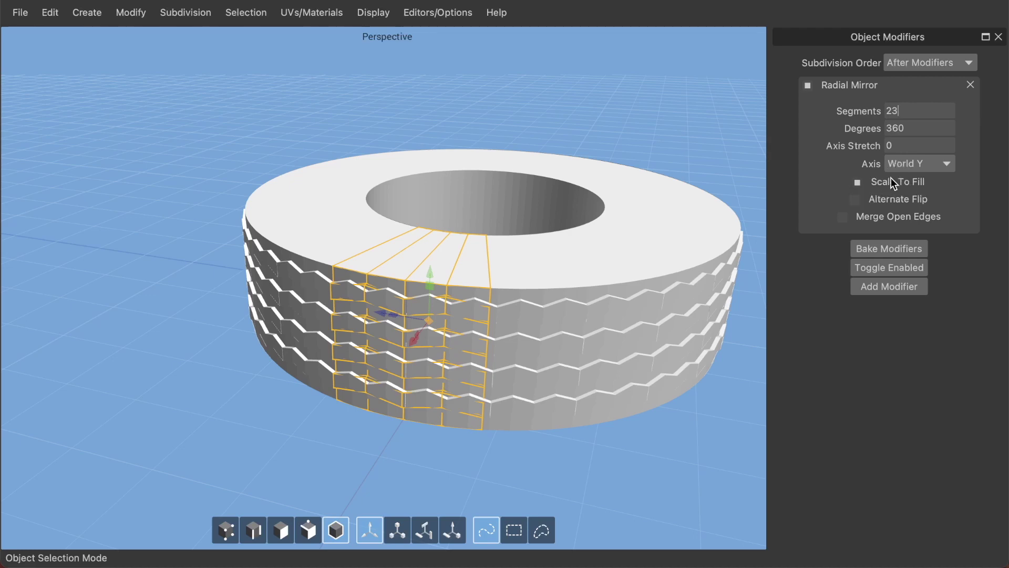
Scrub the Radial Mirror segments through several values, leaving them at 24
{"action": "scroll", "coordinate": [911, 117], "scroll_direction": "down", "scroll_amount": 3}
{"action": "scroll", "coordinate": [909, 100], "scroll_direction": "up", "scroll_amount": 20}
{"action": "left_click_drag", "start_coordinate": [909, 97], "coordinate": [907, 108]}
{"action": "scroll", "coordinate": [908, 105], "scroll_direction": "up", "scroll_amount": 12}
{"action": "scroll", "coordinate": [910, 115], "scroll_direction": "down", "scroll_amount": 20}
{"action": "scroll", "coordinate": [907, 102], "scroll_direction": "up", "scroll_amount": 15}
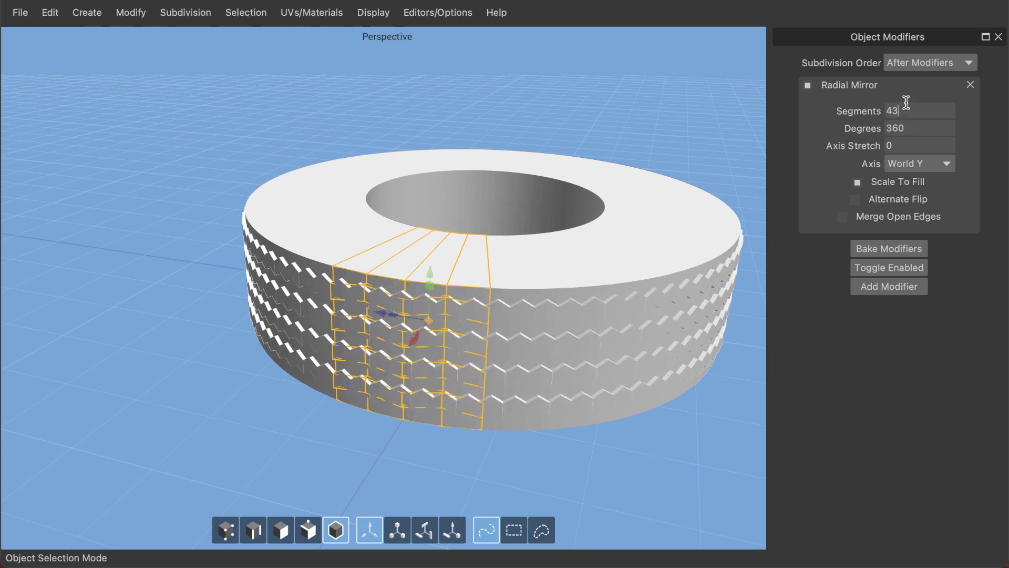
{"action": "scroll", "coordinate": [907, 103], "scroll_direction": "down", "scroll_amount": 17}
{"action": "scroll", "coordinate": [907, 105], "scroll_direction": "up", "scroll_amount": 20}
{"action": "scroll", "coordinate": [907, 107], "scroll_direction": "down", "scroll_amount": 20}
{"action": "scroll", "coordinate": [907, 110], "scroll_direction": "up", "scroll_amount": 2}
{"action": "scroll", "coordinate": [908, 110], "scroll_direction": "down", "scroll_amount": 4}
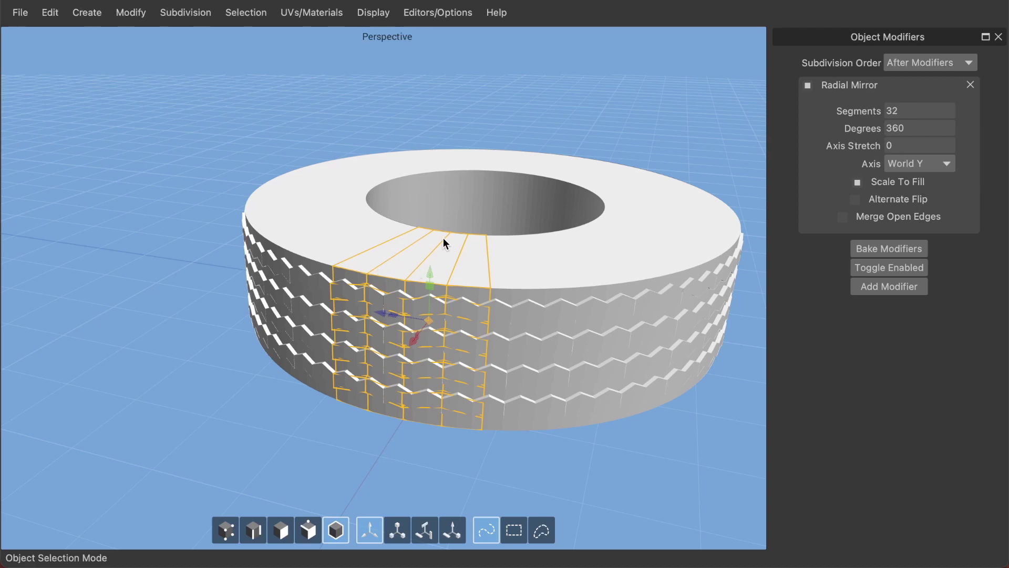
Orbit around the 24-segment ring to inspect it from steep and side-on angles
{"action": "middle_click_drag", "start_coordinate": [450, 243], "coordinate": [440, 275]}
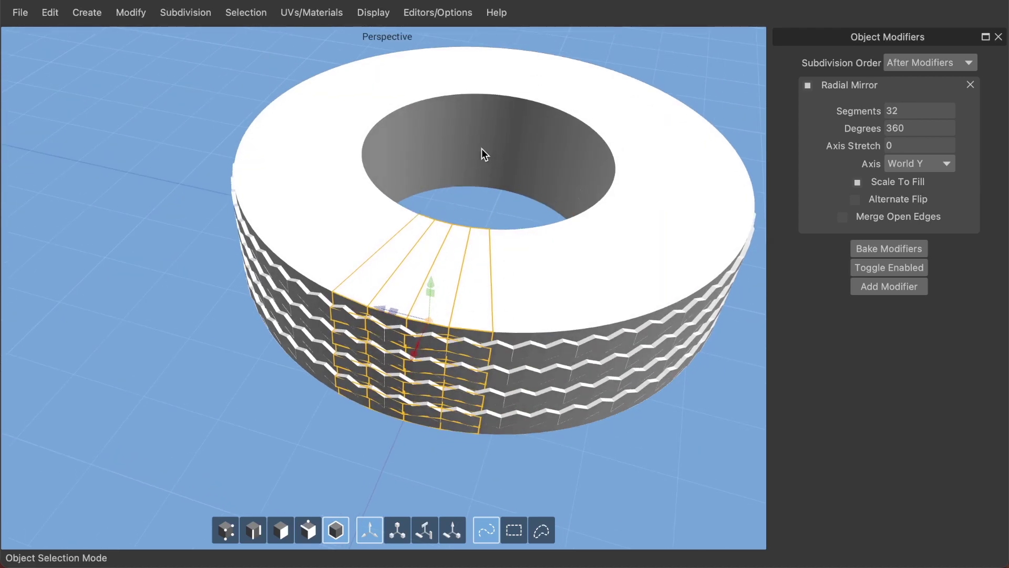
{"action": "middle_click_drag", "start_coordinate": [479, 213], "coordinate": [501, 206]}
{"action": "scroll", "coordinate": [913, 111], "scroll_direction": "down", "scroll_amount": 7}
{"action": "scroll", "coordinate": [912, 112], "scroll_direction": "up", "scroll_amount": 5}
{"action": "scroll", "coordinate": [911, 115], "scroll_direction": "down", "scroll_amount": 6}
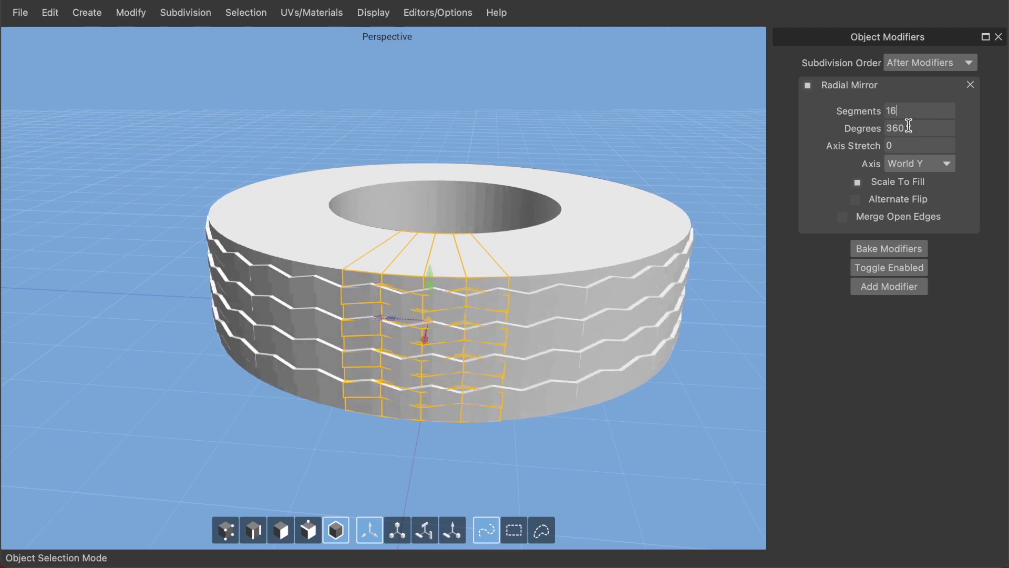
{"action": "middle_click_drag", "start_coordinate": [412, 275], "coordinate": [492, 231]}
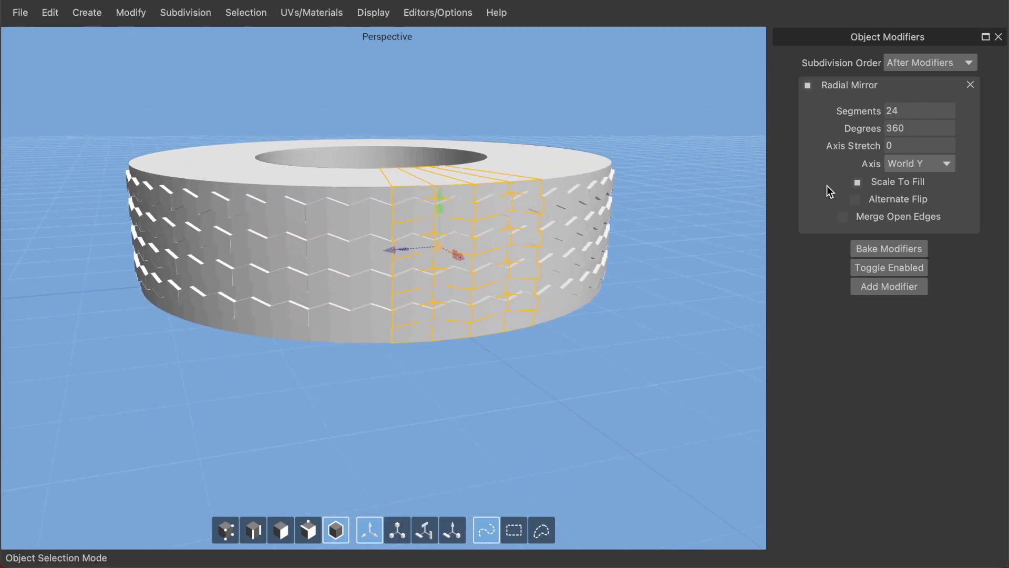
{"action": "middle_click_drag", "start_coordinate": [681, 197], "coordinate": [515, 276]}
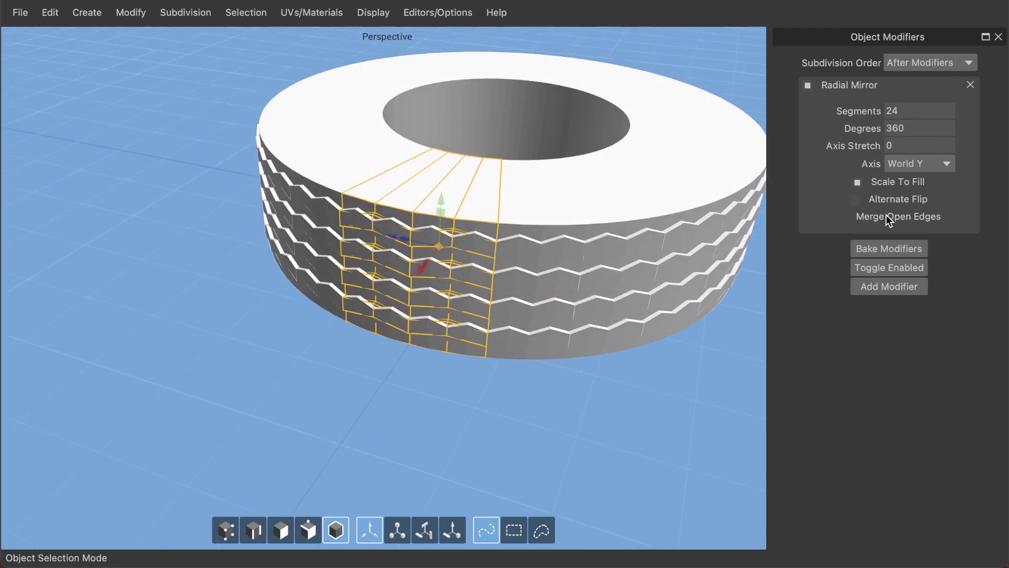
{"action": "middle_click_drag", "start_coordinate": [625, 277], "coordinate": [677, 279]}
Switch modifiers off to inspect the lone wedge, then turn Radial Mirror back on
{"action": "key", "text": "m"}
{"action": "middle_click_drag", "start_coordinate": [519, 271], "coordinate": [411, 197]}
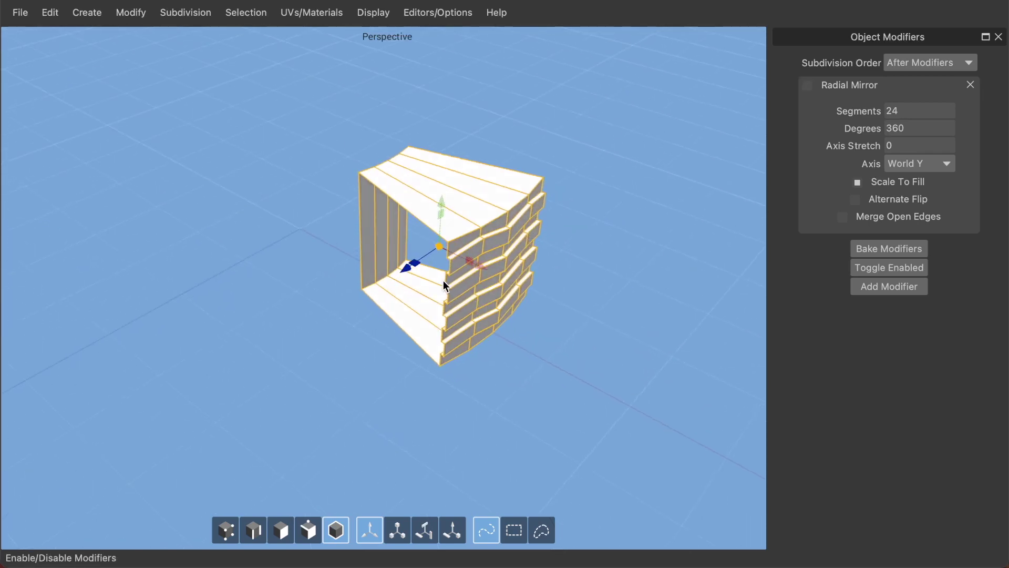
{"action": "middle_click_drag", "start_coordinate": [427, 351], "coordinate": [563, 229]}
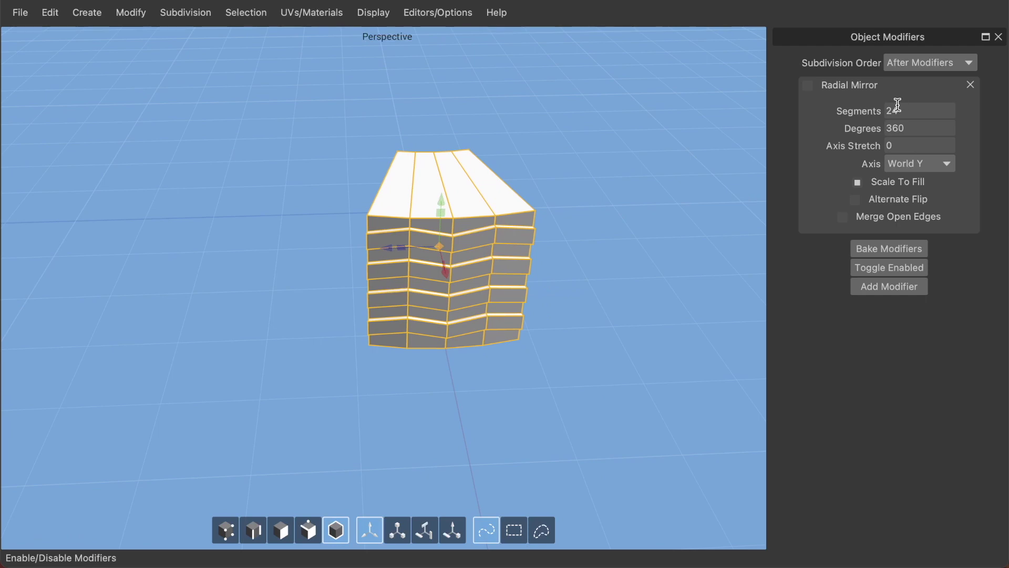
{"action": "left_click", "coordinate": [807, 86]}
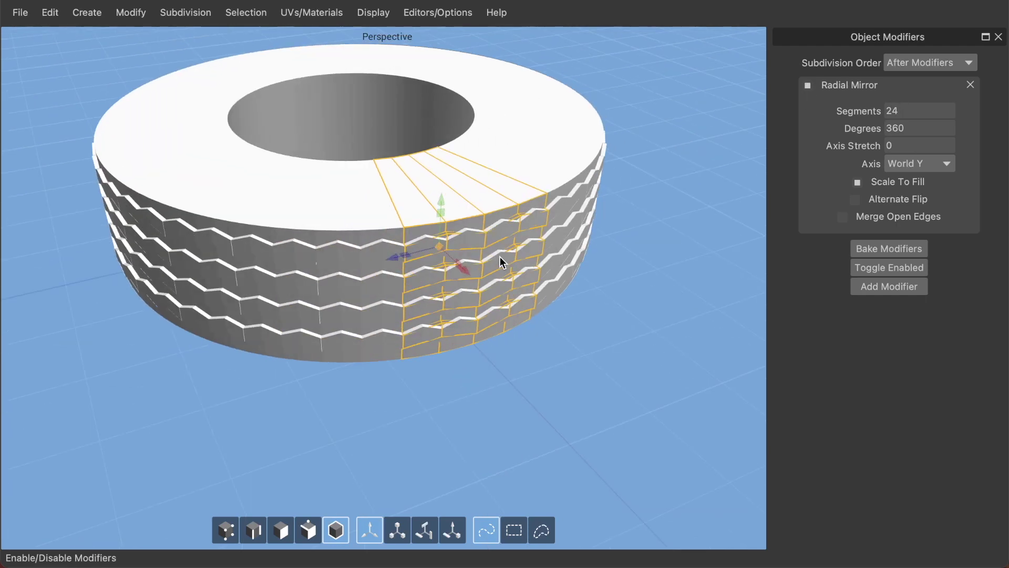
{"action": "mouse_move", "coordinate": [500, 241]}
{"action": "middle_mouse_down"}
{"action": "mouse_move", "coordinate": [500, 219]}
{"action": "mouse_move", "coordinate": [494, 242]}
{"action": "middle_mouse_up"}
{"action": "scroll", "coordinate": [491, 250], "scroll_direction": "up", "scroll_amount": 3}
Smoothly subdivide the ring and orbit around it, looking into the hole
{"action": "key", "text": "c"}
{"action": "middle_click_drag", "start_coordinate": [491, 249], "coordinate": [448, 270]}
{"action": "middle_click_drag", "start_coordinate": [412, 187], "coordinate": [349, 180]}
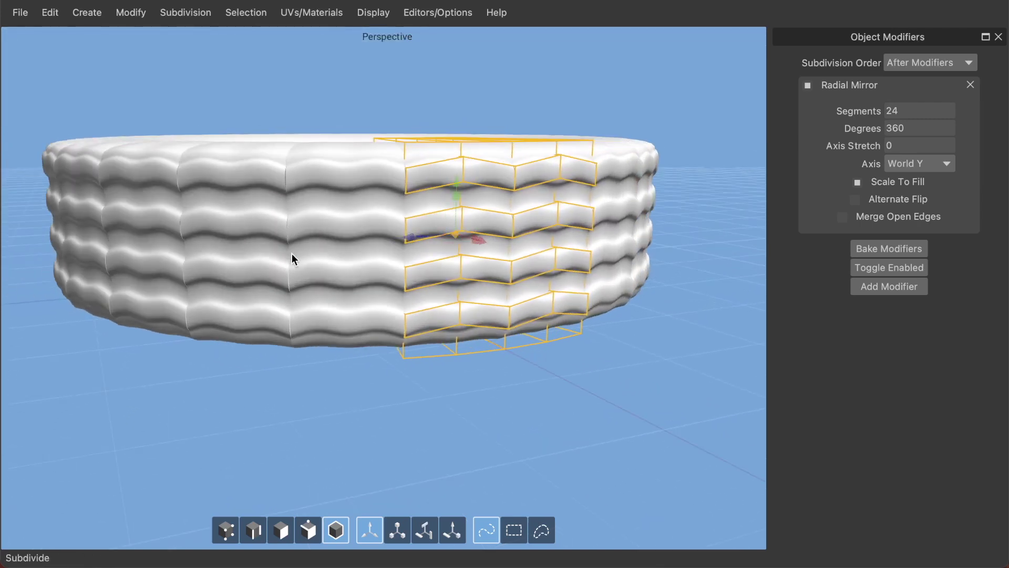
{"action": "middle_click_drag", "start_coordinate": [286, 289], "coordinate": [283, 340]}
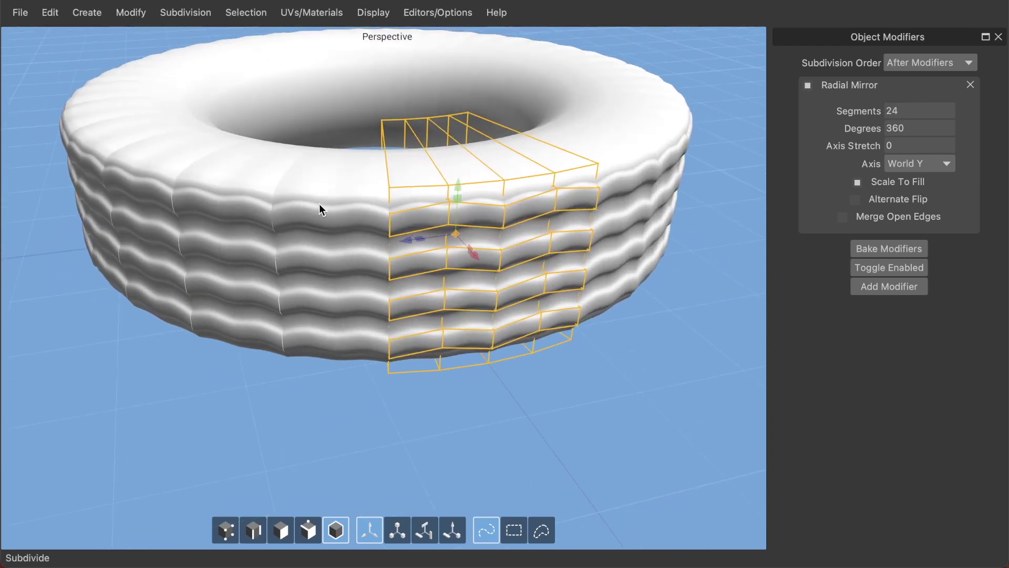
Enable Merge Open Edges and begin editing the merge tolerance value
{"action": "left_click", "coordinate": [891, 215]}
{"action": "scroll", "coordinate": [489, 248], "scroll_direction": "up", "scroll_amount": 5}
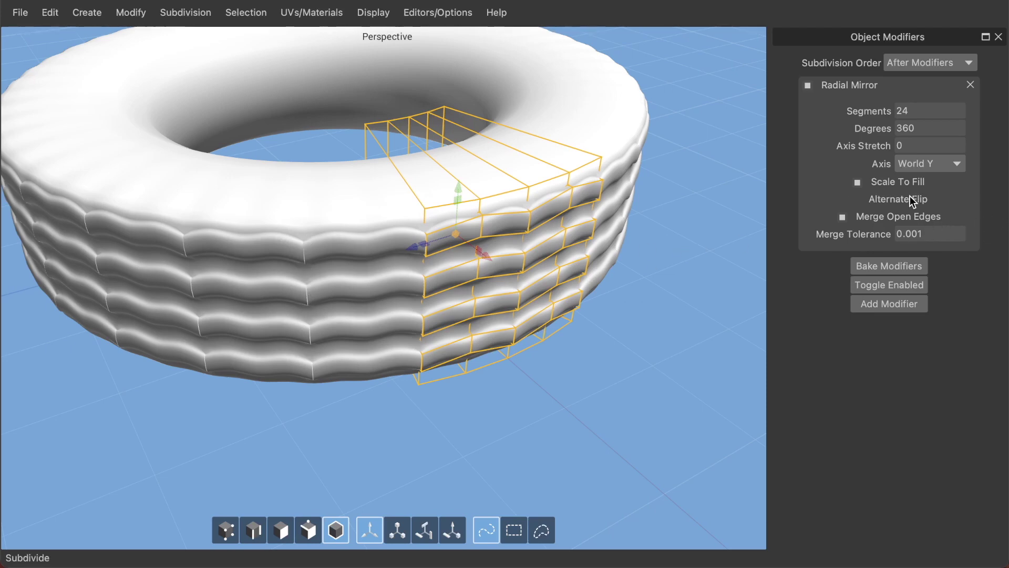
{"action": "left_click", "coordinate": [929, 234]}
Set Merge Tolerance to 0.01 and return the ring to its unsubdivided faceted mesh
{"action": "left_click", "coordinate": [920, 231]}
{"action": "key", "text": "Left"}
{"action": "key", "text": "BackSpace"}
{"action": "middle_click_drag", "start_coordinate": [562, 244], "coordinate": [431, 239]}
{"action": "key", "text": "shift+c"}
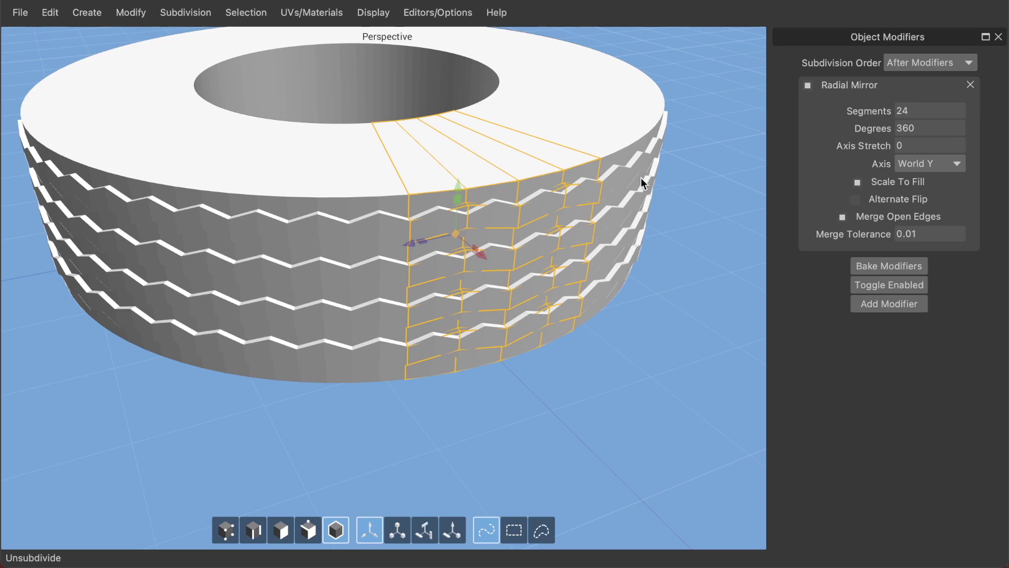
Reduce the Radial Mirror sweep to 243 degrees, opening a gap in the ring
{"action": "middle_click_drag", "start_coordinate": [615, 171], "coordinate": [576, 198]}
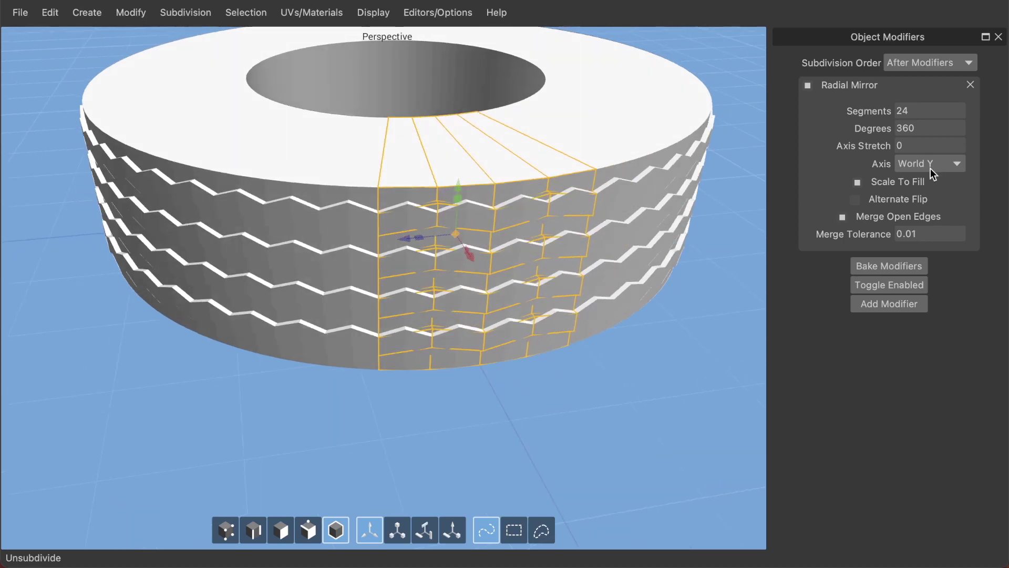
{"action": "left_click_drag", "start_coordinate": [925, 126], "coordinate": [917, 200]}
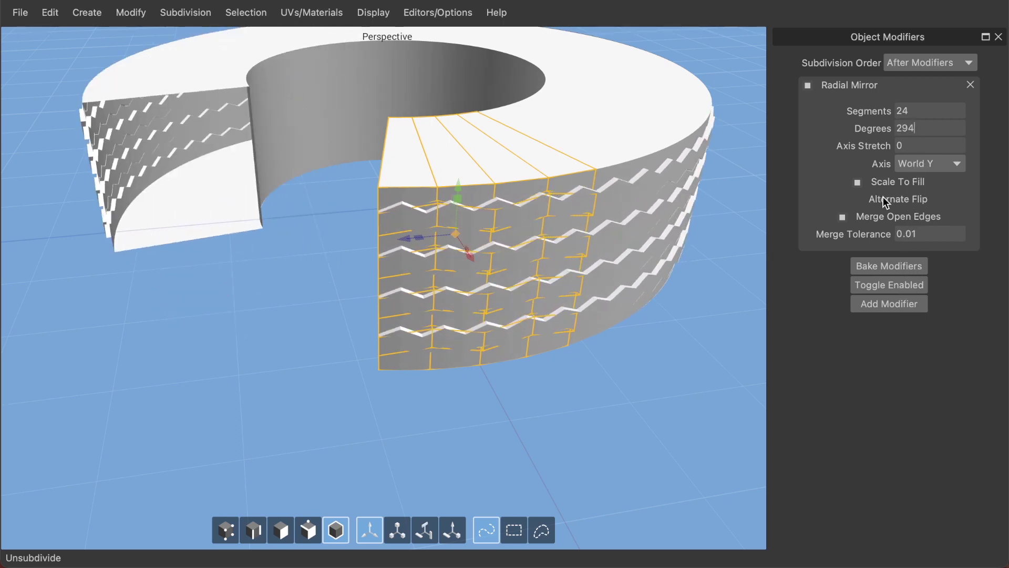
{"action": "left_click_drag", "start_coordinate": [908, 128], "coordinate": [902, 209]}
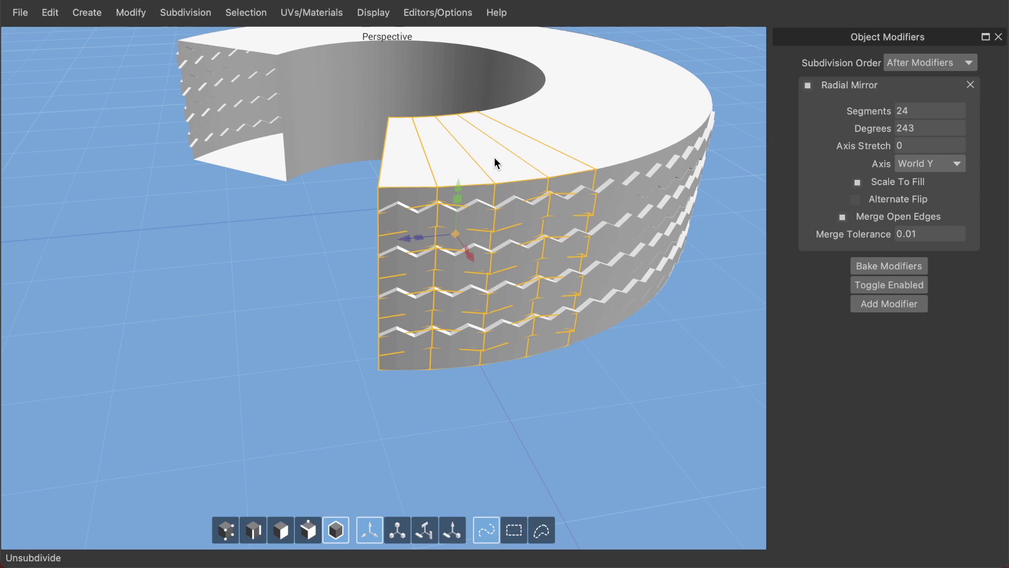
{"action": "left_click_drag", "start_coordinate": [337, 121], "coordinate": [370, 144], "text": "alt"}
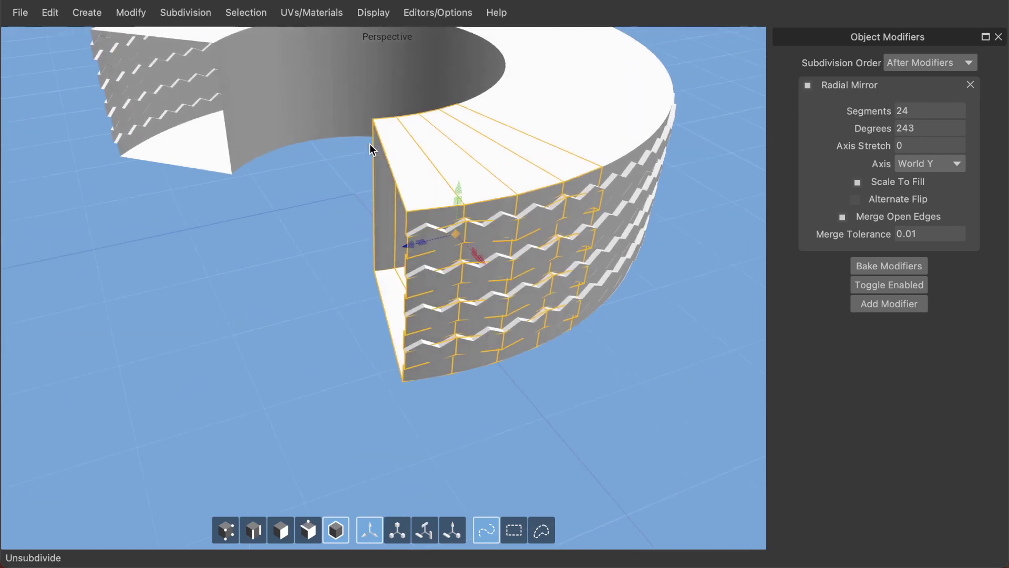
{"action": "scroll", "coordinate": [530, 131], "scroll_direction": "down", "scroll_amount": 3}
{"action": "left_click_drag", "start_coordinate": [530, 136], "coordinate": [464, 323], "text": "alt"}
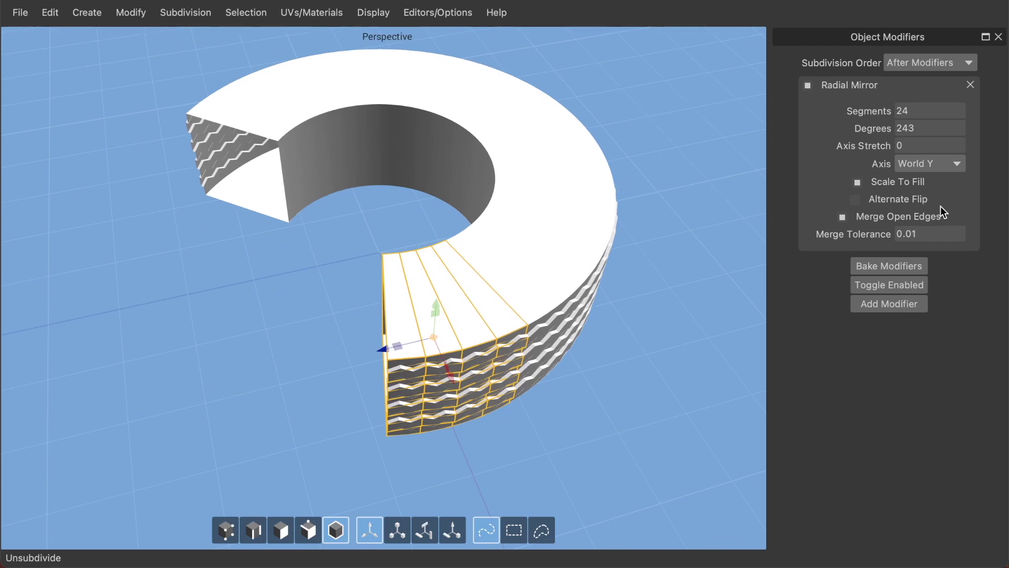
Raise Axis Stretch to 0.79 and extend Degrees to 408 so the tread spirals upward
{"action": "left_click_drag", "start_coordinate": [911, 147], "coordinate": [912, 3]}
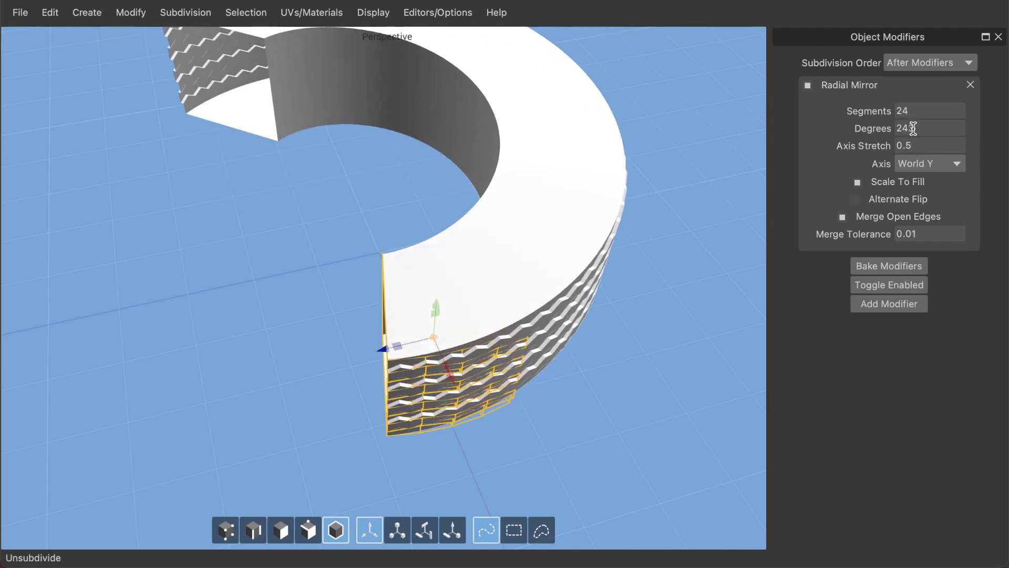
{"action": "left_click_drag", "start_coordinate": [909, 129], "coordinate": [910, 63]}
{"action": "left_click_drag", "start_coordinate": [914, 129], "coordinate": [917, 21]}
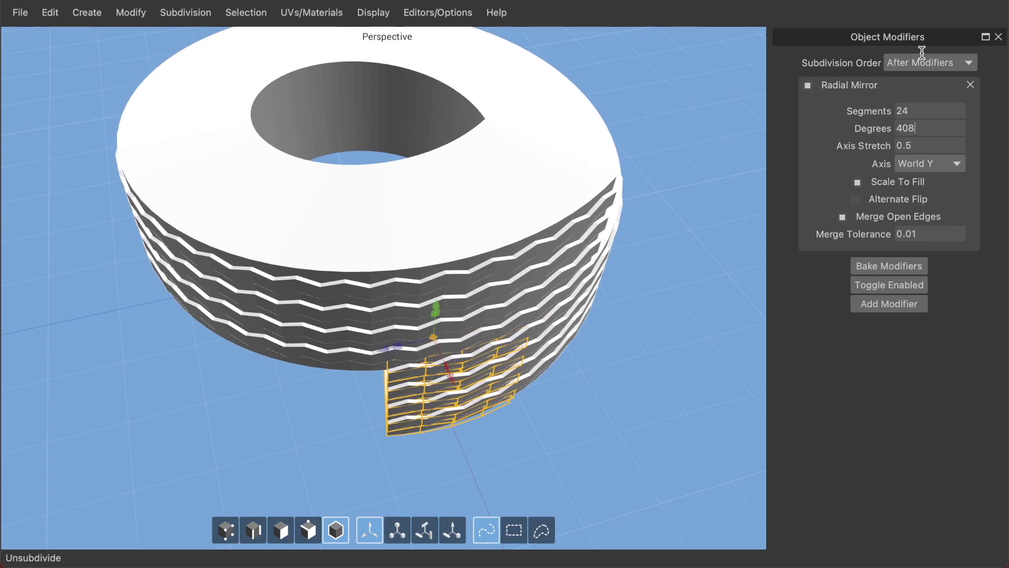
{"action": "middle_click_drag", "start_coordinate": [601, 271], "coordinate": [577, 225]}
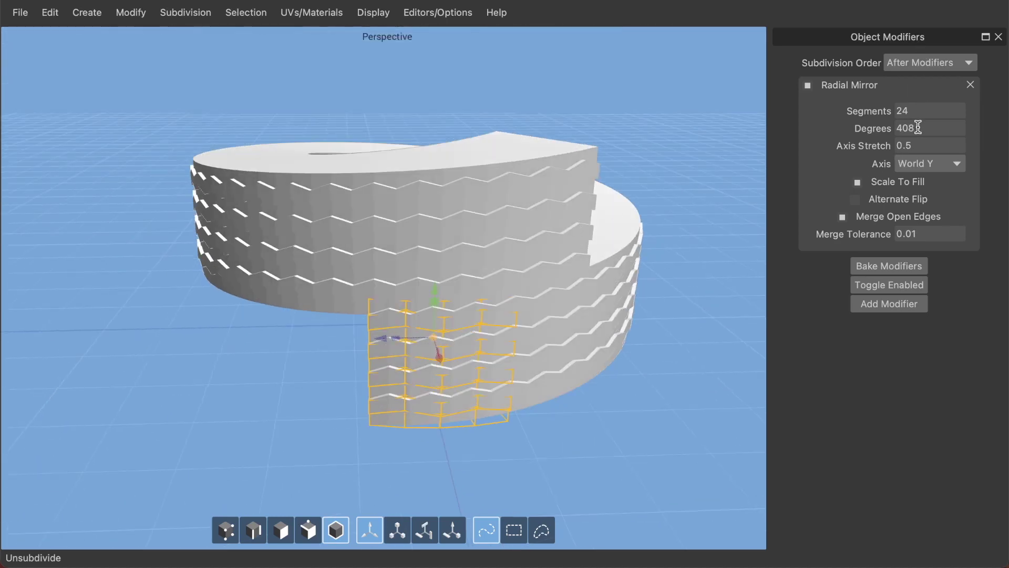
{"action": "left_click_drag", "start_coordinate": [919, 147], "coordinate": [926, 53]}
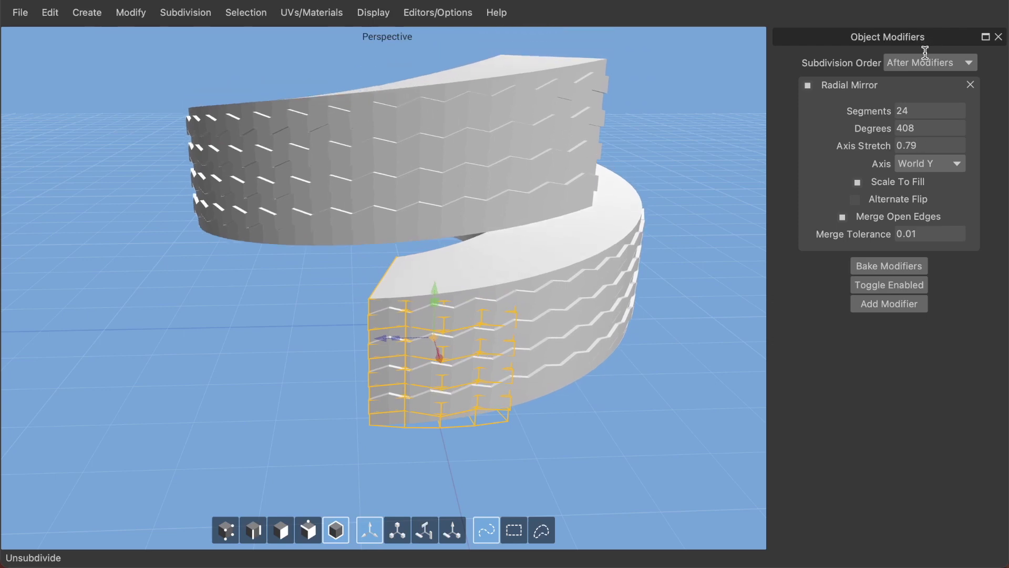
{"action": "middle_click_drag", "start_coordinate": [622, 147], "coordinate": [578, 153]}
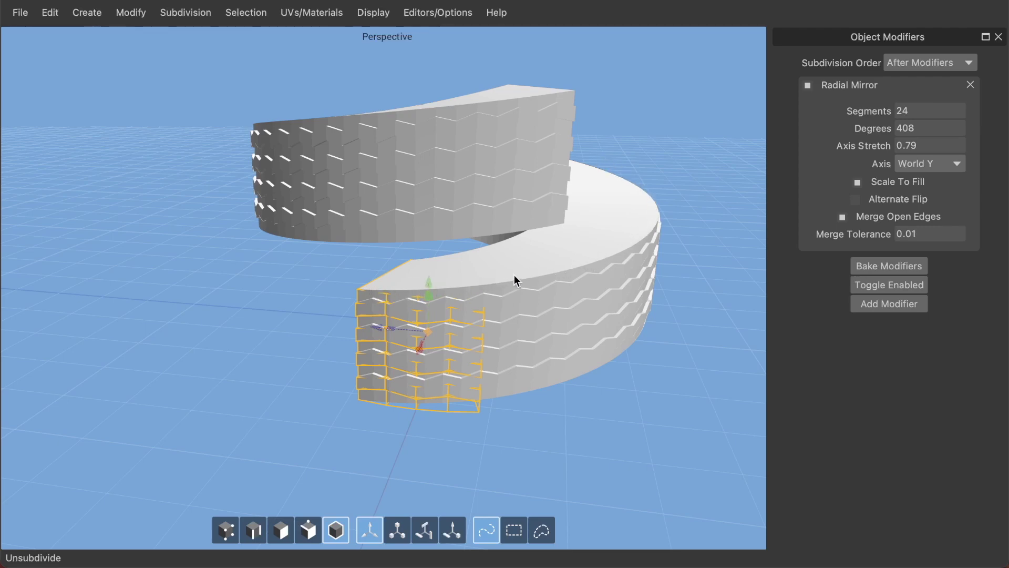
{"action": "middle_click_drag", "start_coordinate": [642, 219], "coordinate": [529, 239]}
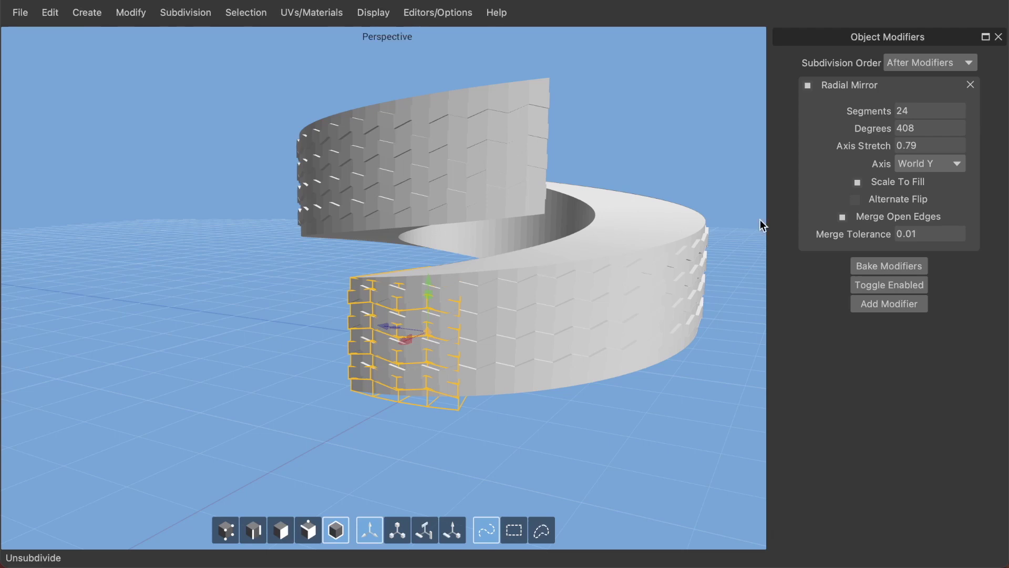
{"action": "left_click", "coordinate": [867, 214]}
{"action": "middle_click_drag", "start_coordinate": [560, 276], "coordinate": [609, 271]}
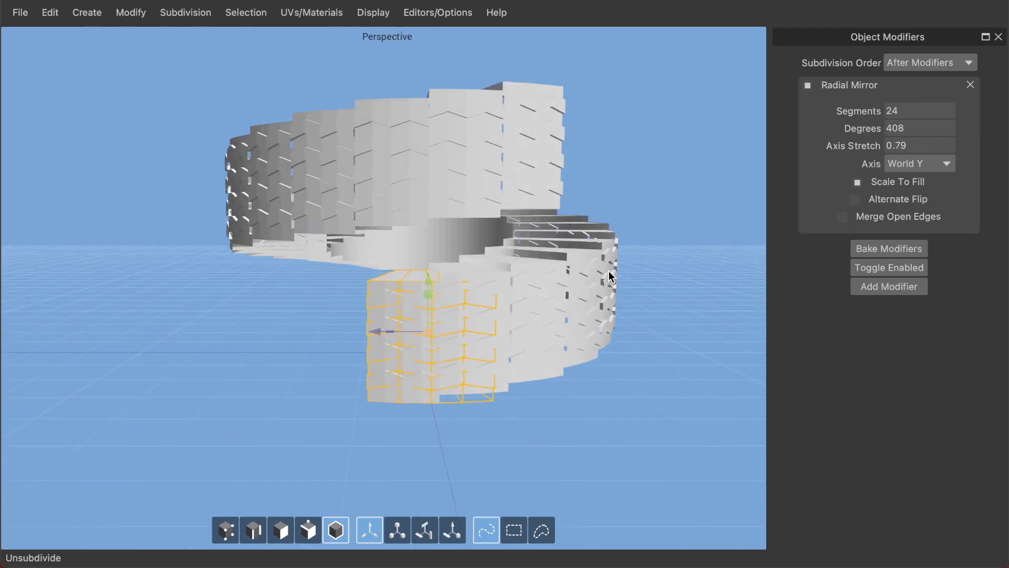
{"action": "middle_click_drag", "start_coordinate": [491, 261], "coordinate": [479, 274]}
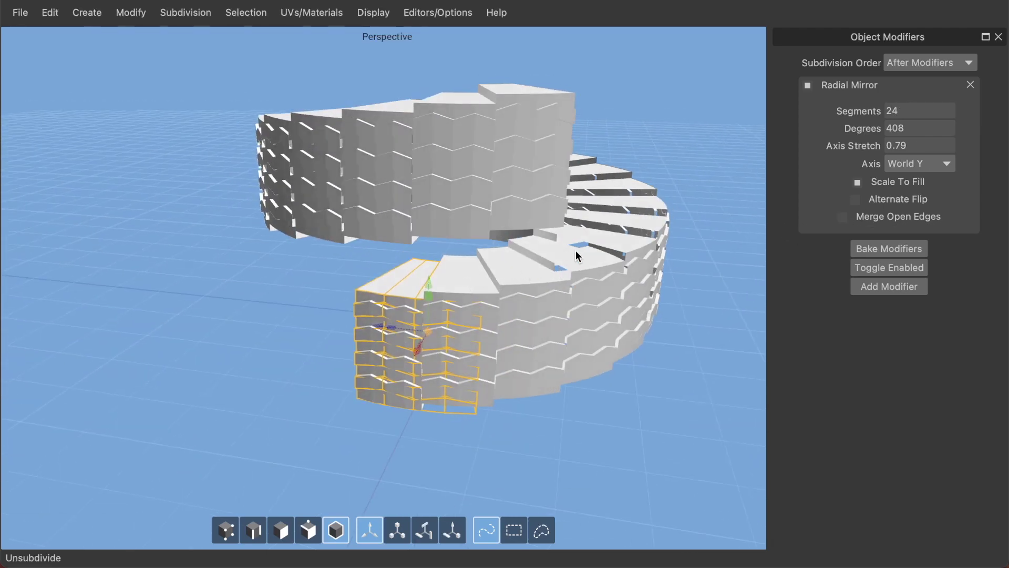
{"action": "middle_click_drag", "start_coordinate": [441, 291], "coordinate": [539, 266]}
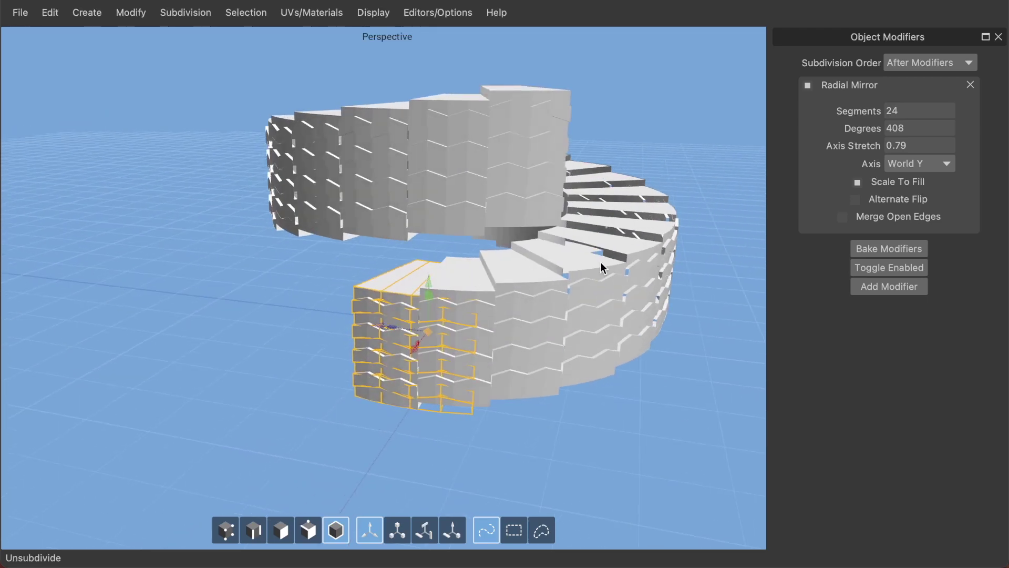
{"action": "middle_click_drag", "start_coordinate": [654, 274], "coordinate": [610, 279]}
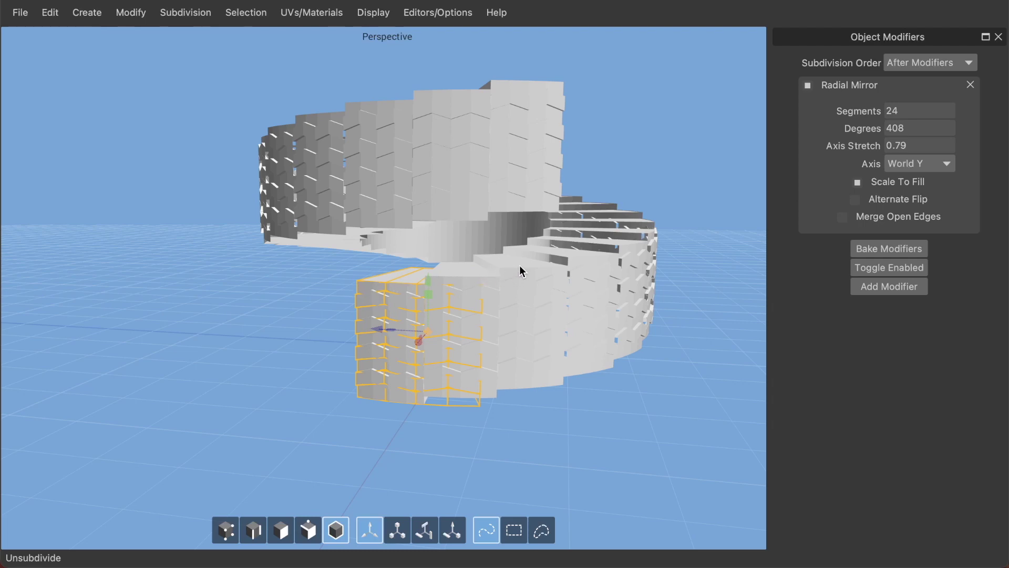
{"action": "left_click", "coordinate": [842, 217]}
{"action": "middle_click_drag", "start_coordinate": [598, 268], "coordinate": [550, 264]}
{"action": "middle_click_drag", "start_coordinate": [519, 226], "coordinate": [576, 247]}
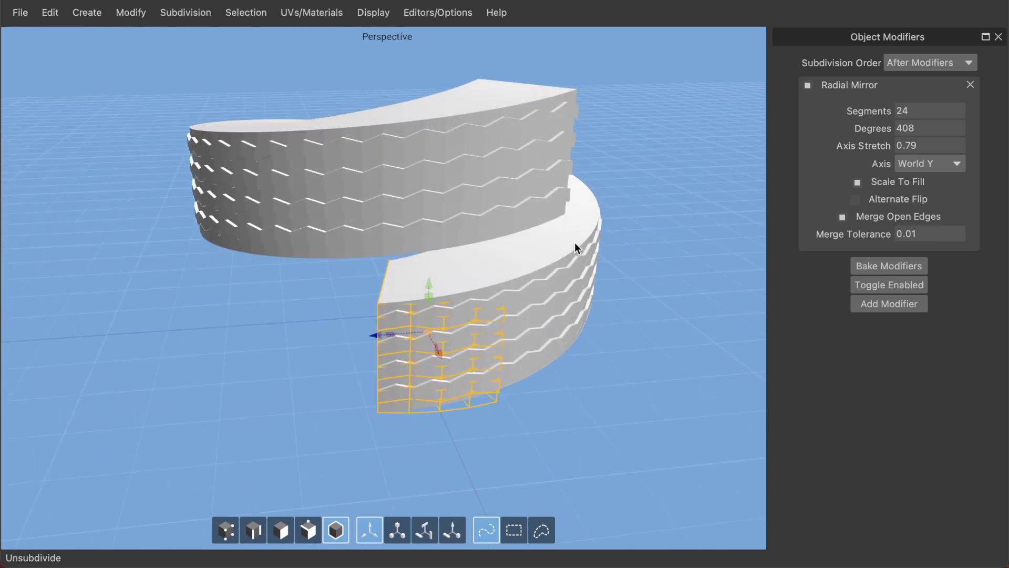
{"action": "middle_click_drag", "start_coordinate": [604, 187], "coordinate": [260, 298]}
{"action": "scroll", "coordinate": [512, 273], "scroll_direction": "down", "scroll_amount": 3}
Set Radial Mirror Degrees to 360 and Axis Stretch to 0, then deselect the ring
{"action": "left_click_drag", "start_coordinate": [937, 127], "coordinate": [858, 126]}
{"action": "type", "text": "360"}
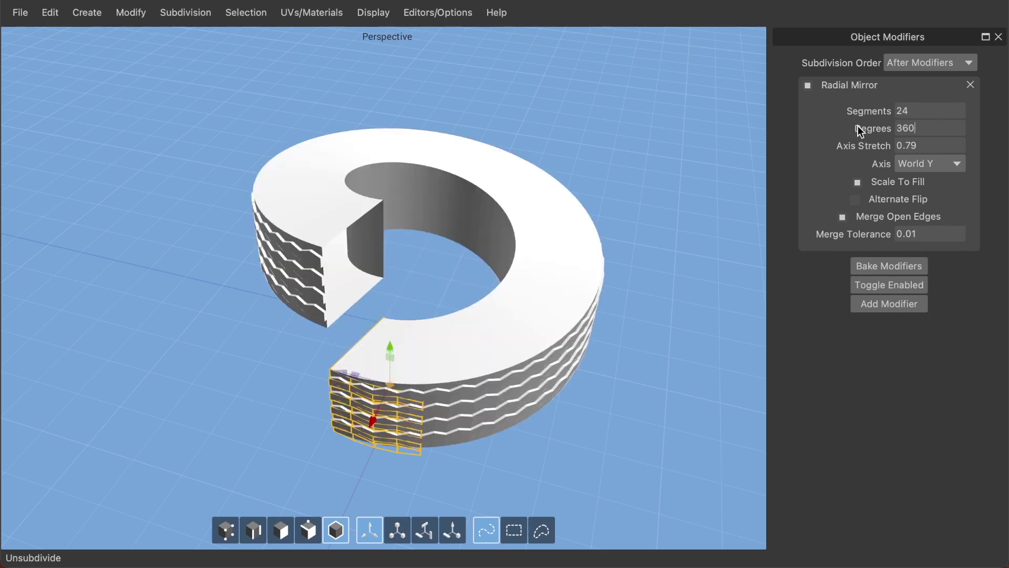
{"action": "left_click_drag", "start_coordinate": [931, 142], "coordinate": [850, 149]}
{"action": "type", "text": "0"}
{"action": "mouse_move", "coordinate": [466, 294]}
{"action": "middle_mouse_down"}
{"action": "mouse_move", "coordinate": [459, 203]}
{"action": "mouse_move", "coordinate": [453, 286]}
{"action": "middle_mouse_up"}
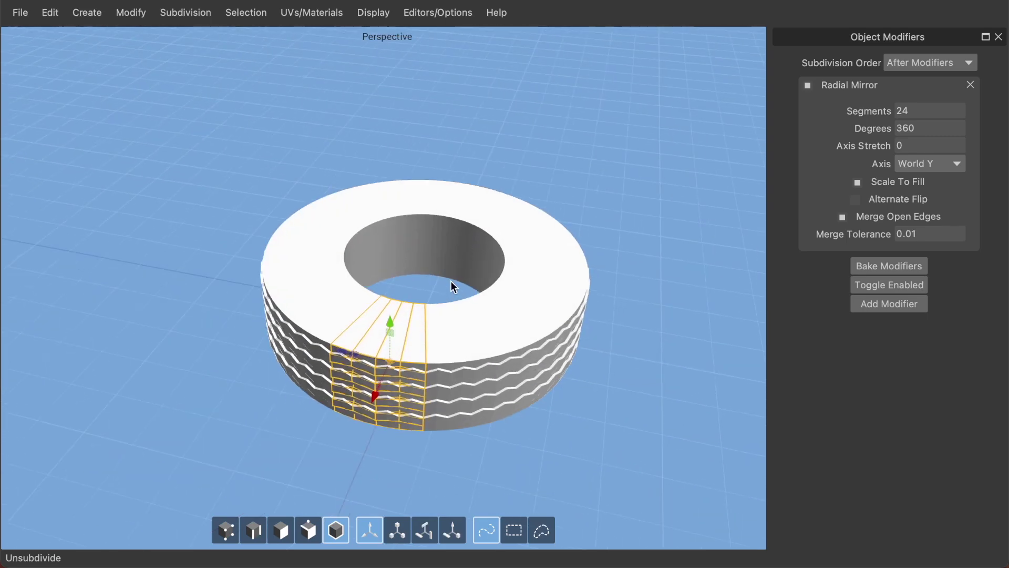
{"action": "left_click", "coordinate": [430, 98]}
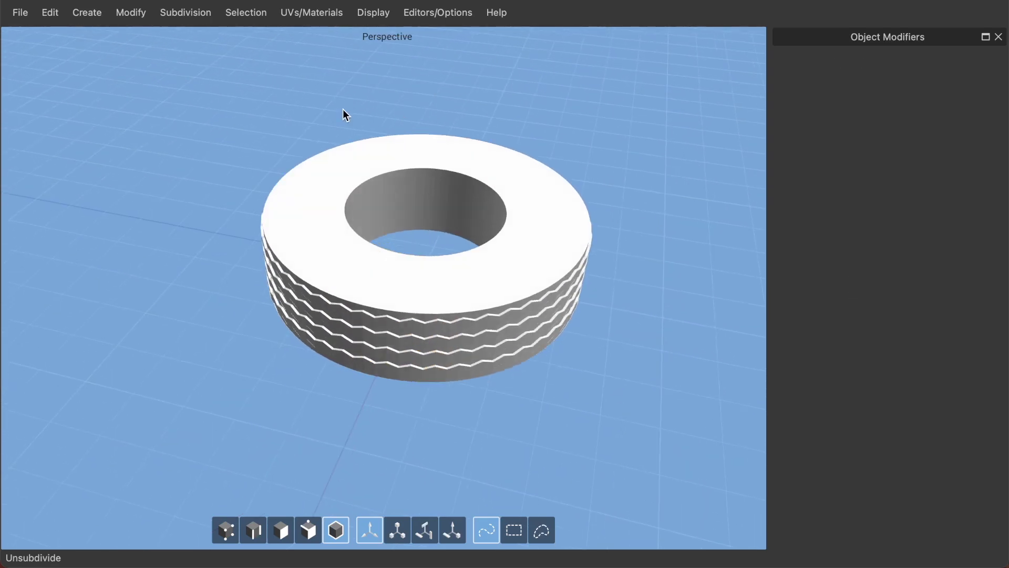
Create a new cube and scale it into a thin, short slab
{"action": "right_click", "coordinate": [345, 111]}
{"action": "mouse_move", "coordinate": [365, 122]}
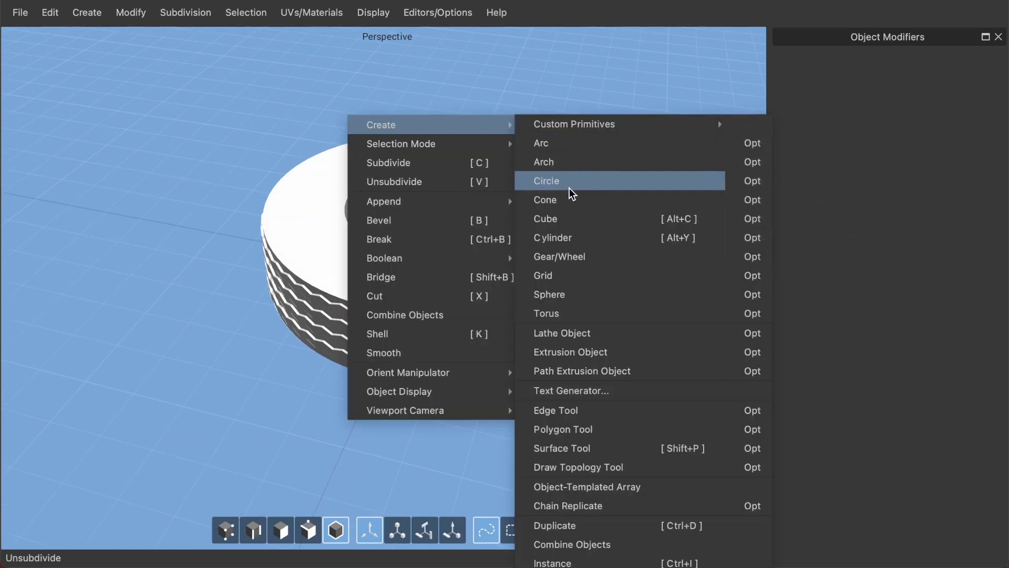
{"action": "left_click", "coordinate": [571, 219]}
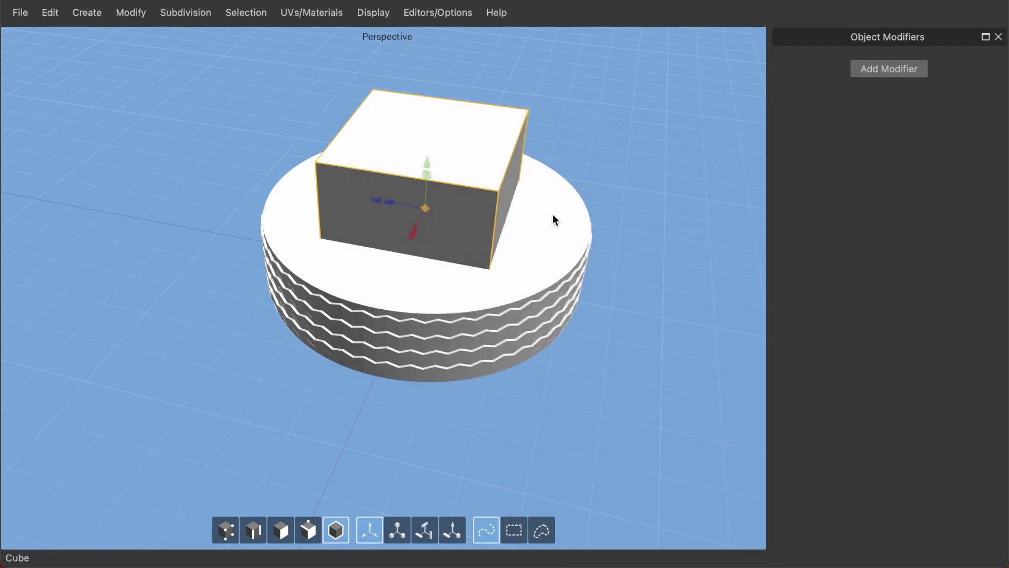
{"action": "key", "text": "r"}
{"action": "left_click_drag", "start_coordinate": [389, 202], "coordinate": [426, 210]}
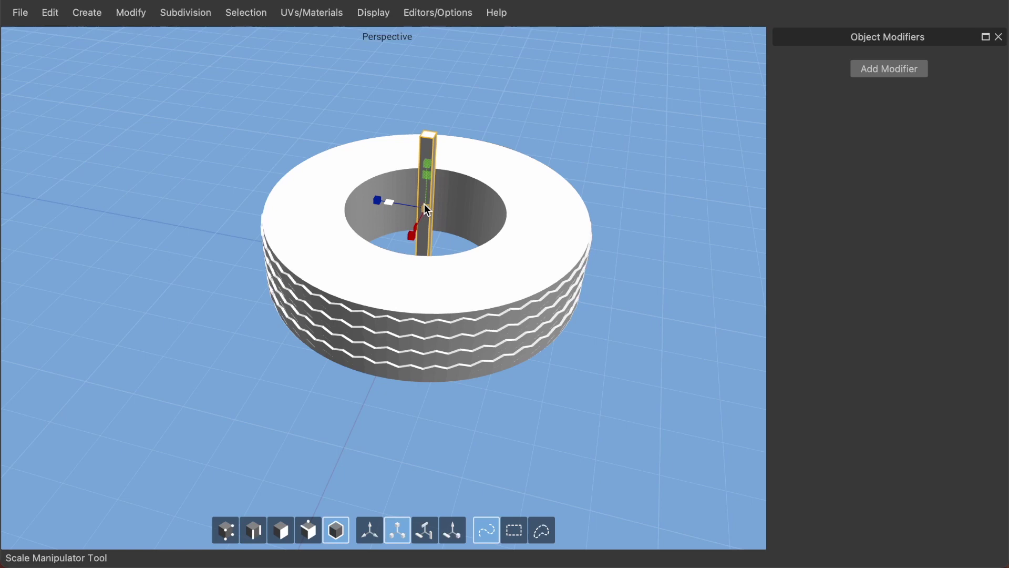
{"action": "left_click_drag", "start_coordinate": [429, 156], "coordinate": [506, 203]}
Rotate the slab horizontal and move it down into the tire's hole near the inner wall
{"action": "key", "text": "e"}
{"action": "middle_click_drag", "start_coordinate": [505, 203], "coordinate": [503, 290]}
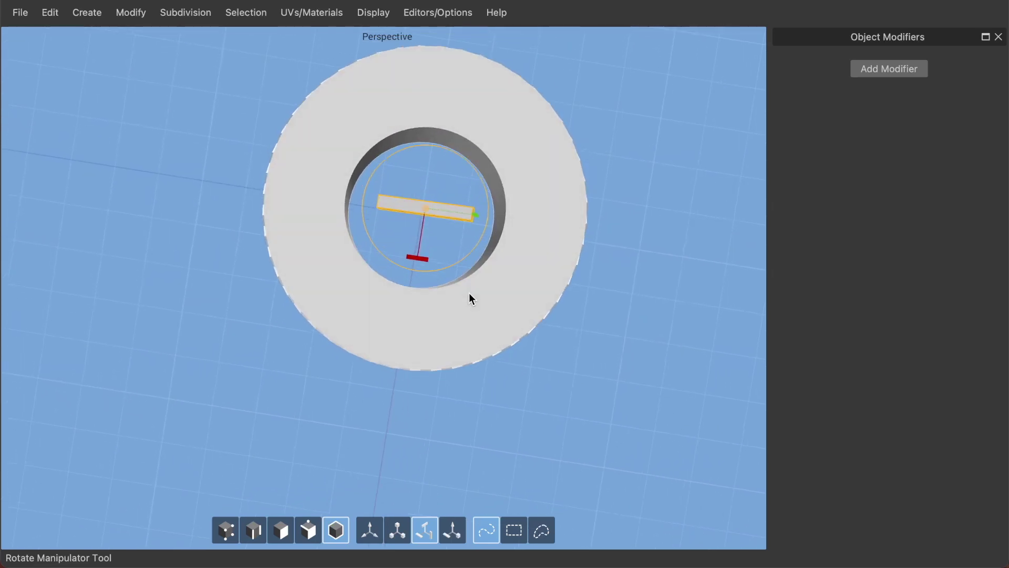
{"action": "key", "text": "w"}
{"action": "left_click_drag", "start_coordinate": [475, 213], "coordinate": [522, 221]}
{"action": "middle_click_drag", "start_coordinate": [521, 221], "coordinate": [493, 152]}
{"action": "left_click_drag", "start_coordinate": [463, 164], "coordinate": [463, 198]}
{"action": "middle_click_drag", "start_coordinate": [462, 199], "coordinate": [478, 284]}
{"action": "left_click_drag", "start_coordinate": [534, 245], "coordinate": [529, 246]}
{"action": "middle_click_drag", "start_coordinate": [529, 246], "coordinate": [512, 176]}
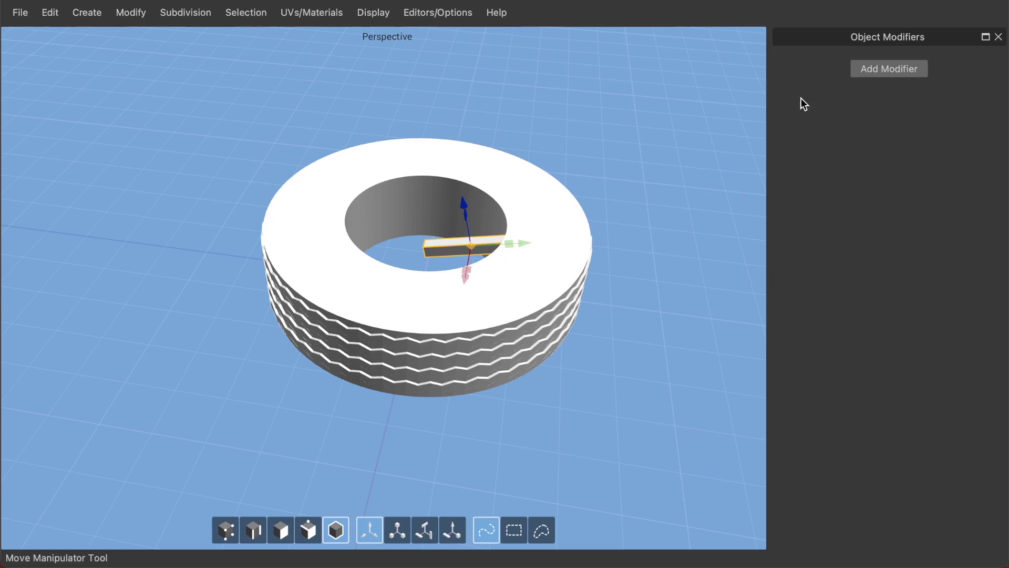
{"action": "left_click", "coordinate": [877, 69]}
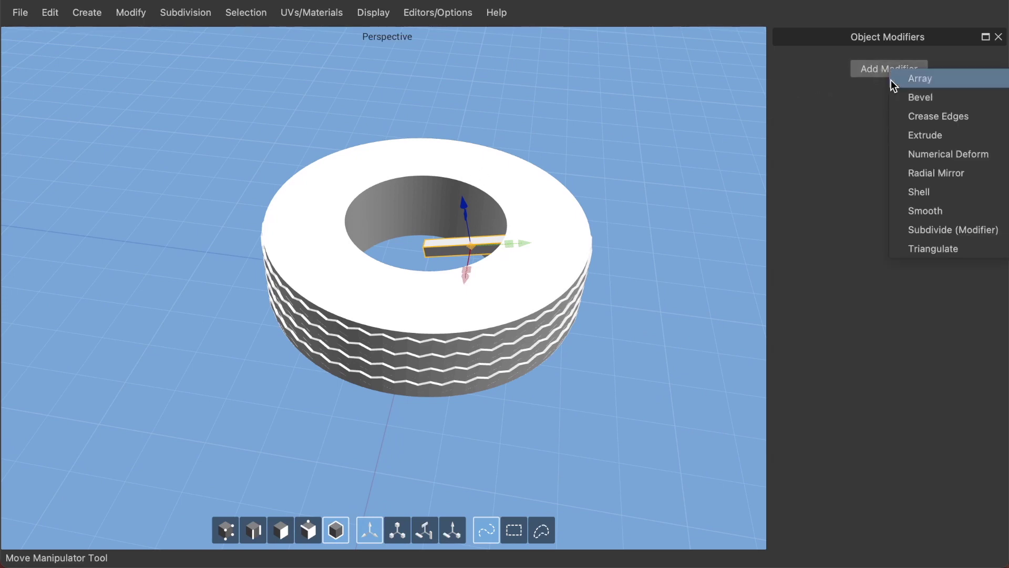
Add a Radial Mirror to the slab and set its segments to 8, forming eight spokes
{"action": "left_click", "coordinate": [946, 178]}
{"action": "middle_click_drag", "start_coordinate": [514, 233], "coordinate": [663, 173]}
{"action": "scroll", "coordinate": [519, 269], "scroll_direction": "up", "scroll_amount": 3}
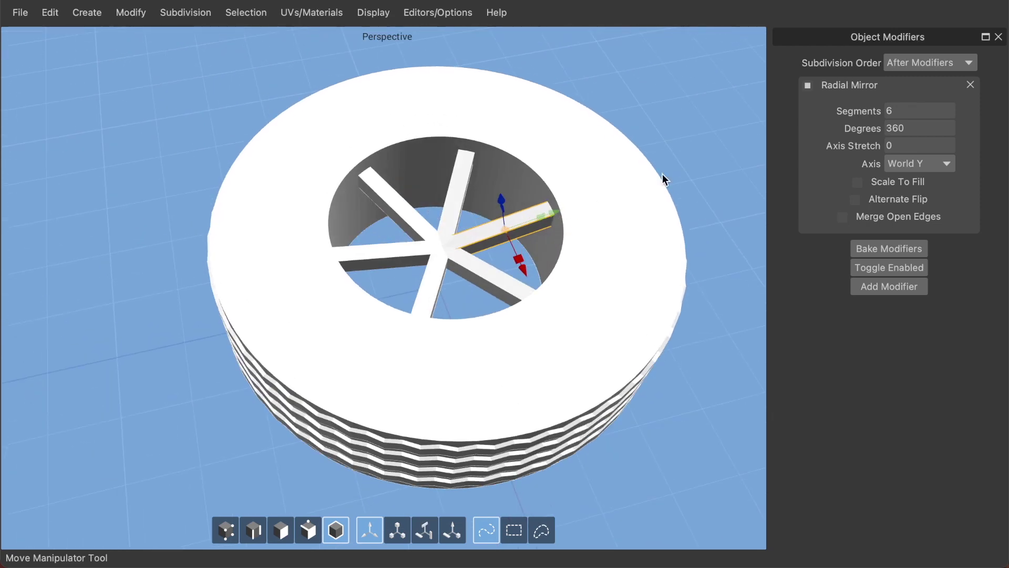
{"action": "mouse_move", "coordinate": [914, 110]}
{"action": "left_mouse_down"}
{"action": "mouse_move", "coordinate": [913, 97]}
{"action": "mouse_move", "coordinate": [917, 104]}
{"action": "left_mouse_up"}
{"action": "scroll", "coordinate": [917, 104], "scroll_direction": "up", "scroll_amount": 9}
{"action": "scroll", "coordinate": [918, 102], "scroll_direction": "down", "scroll_amount": 5}
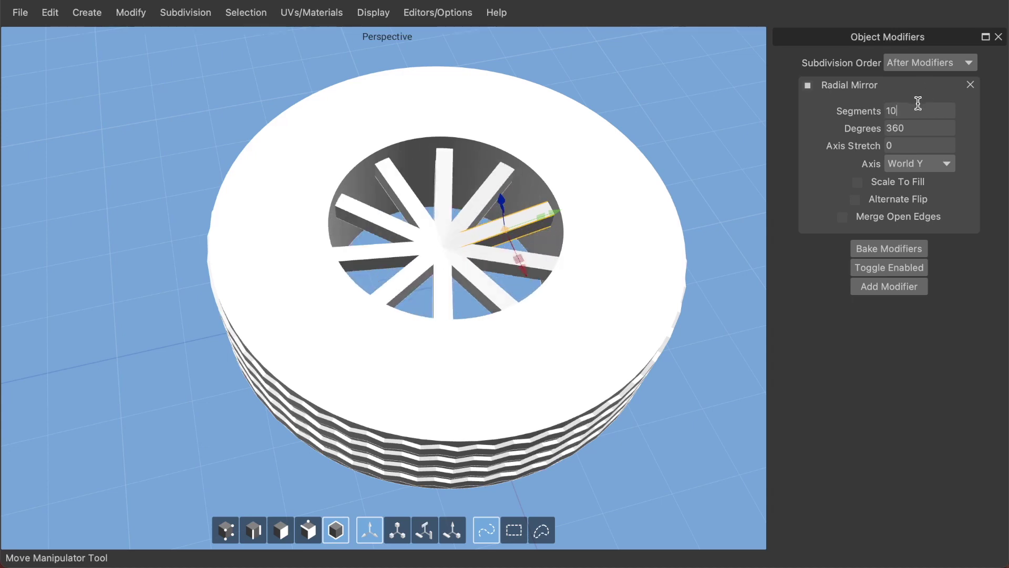
{"action": "scroll", "coordinate": [919, 102], "scroll_direction": "down", "scroll_amount": 12}
{"action": "scroll", "coordinate": [918, 105], "scroll_direction": "up", "scroll_amount": 11}
{"action": "scroll", "coordinate": [918, 106], "scroll_direction": "down", "scroll_amount": 4}
{"action": "left_click_drag", "start_coordinate": [705, 184], "coordinate": [614, 214], "text": "alt"}
{"action": "scroll", "coordinate": [613, 215], "scroll_direction": "up", "scroll_amount": 5}
{"action": "middle_click_drag", "start_coordinate": [640, 194], "coordinate": [422, 186], "text": "alt"}
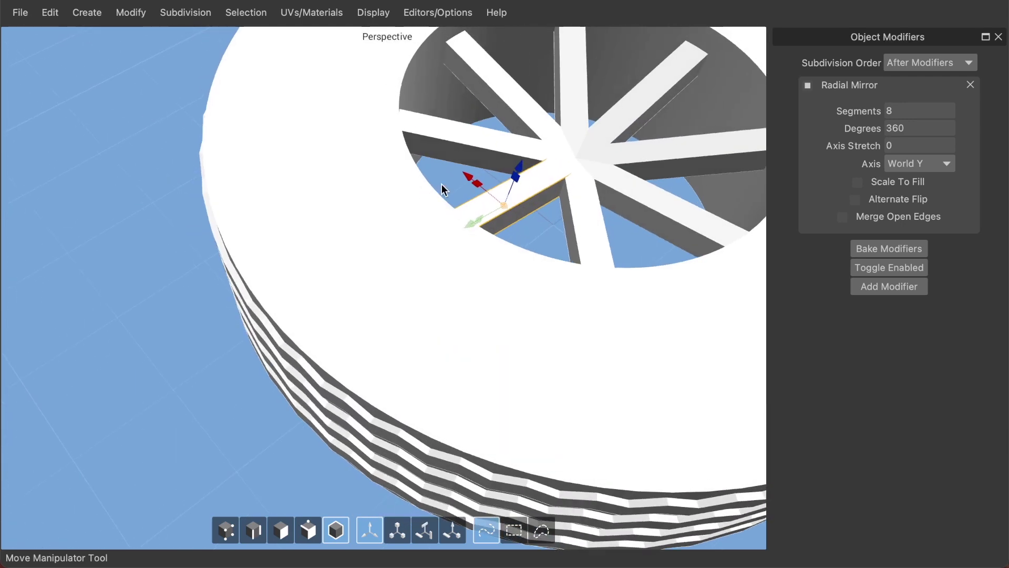
Bevel the spoke's edges
{"action": "key", "text": "b"}
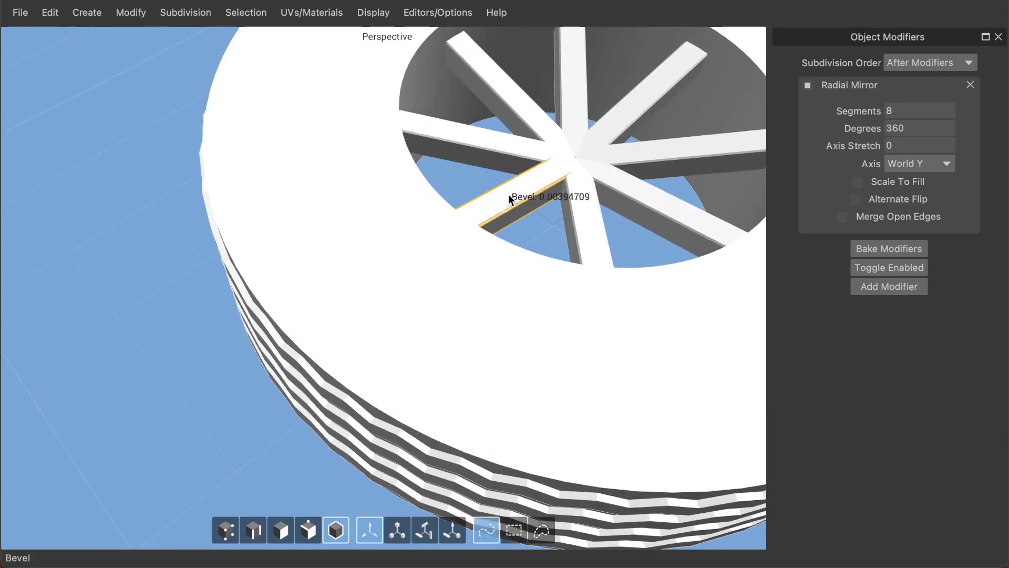
{"action": "left_click", "coordinate": [513, 194]}
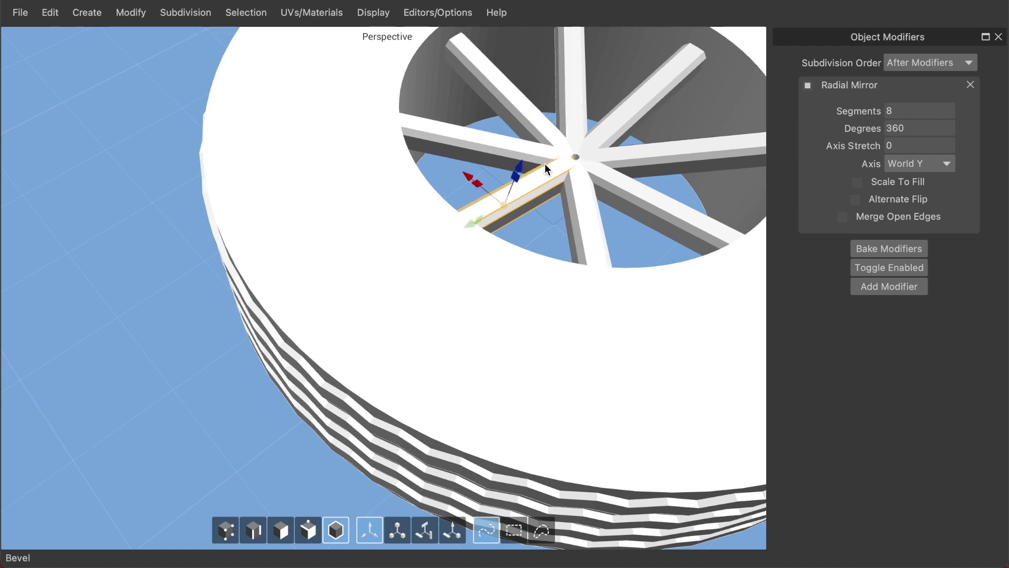
{"action": "middle_click_drag", "start_coordinate": [545, 162], "coordinate": [518, 170]}
Widen the spokes by pulling out a face, then return to object mode and deselect
{"action": "key", "text": "d"}
{"action": "left_click_drag", "start_coordinate": [535, 186], "coordinate": [519, 131]}
{"action": "middle_click_drag", "start_coordinate": [518, 130], "coordinate": [697, 143]}
{"action": "scroll", "coordinate": [519, 158], "scroll_direction": "down", "scroll_amount": 5}
{"action": "key", "text": "5"}
{"action": "middle_click_drag", "start_coordinate": [519, 158], "coordinate": [594, 193]}
{"action": "left_click", "coordinate": [672, 155]}
{"action": "middle_click_drag", "start_coordinate": [672, 154], "coordinate": [603, 120]}
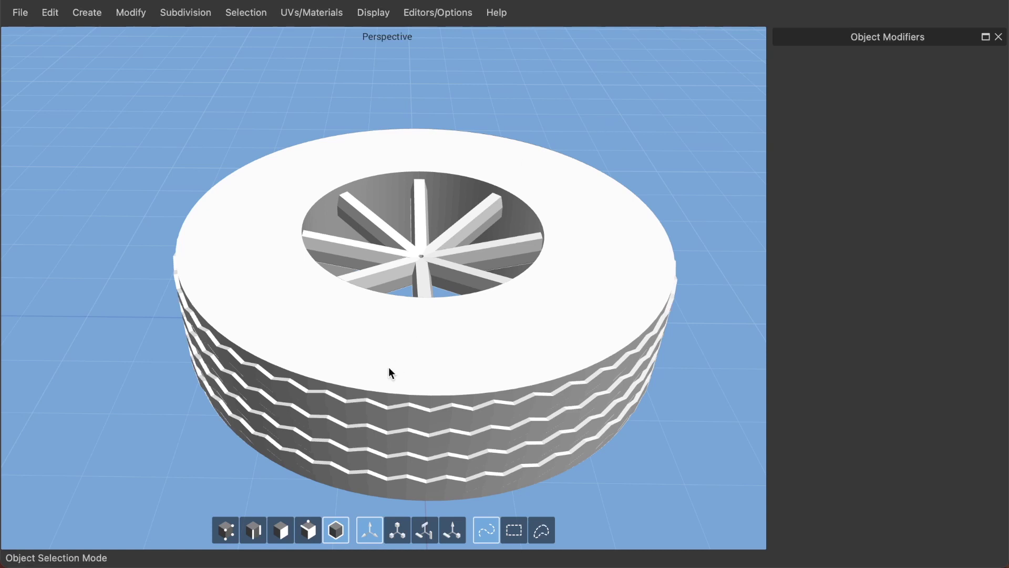
Select the tire's ring segment to show its Radial Mirror settings, then zoom in on its banded side
{"action": "left_click", "coordinate": [380, 390]}
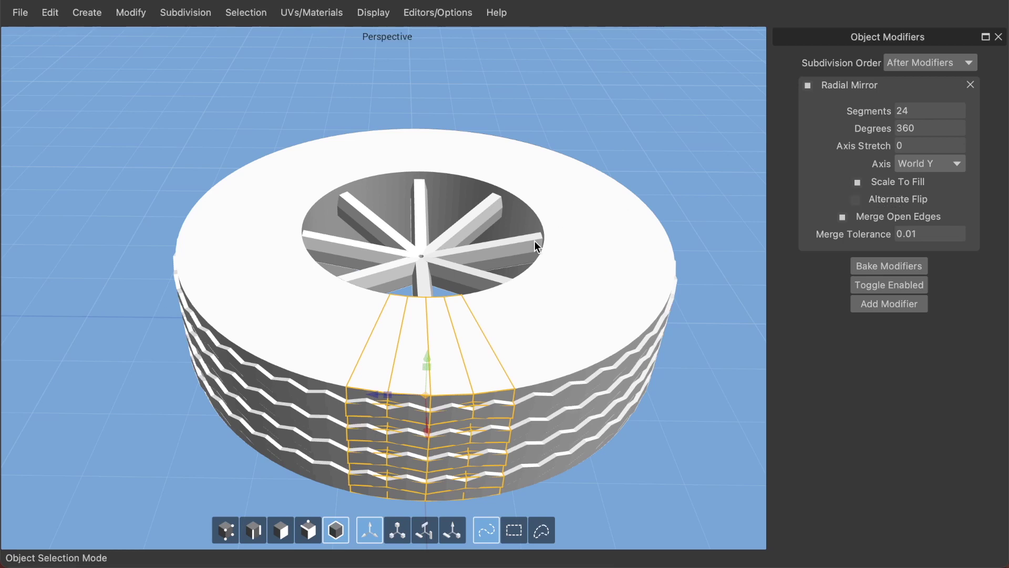
{"action": "middle_click_drag", "start_coordinate": [581, 310], "coordinate": [504, 283]}
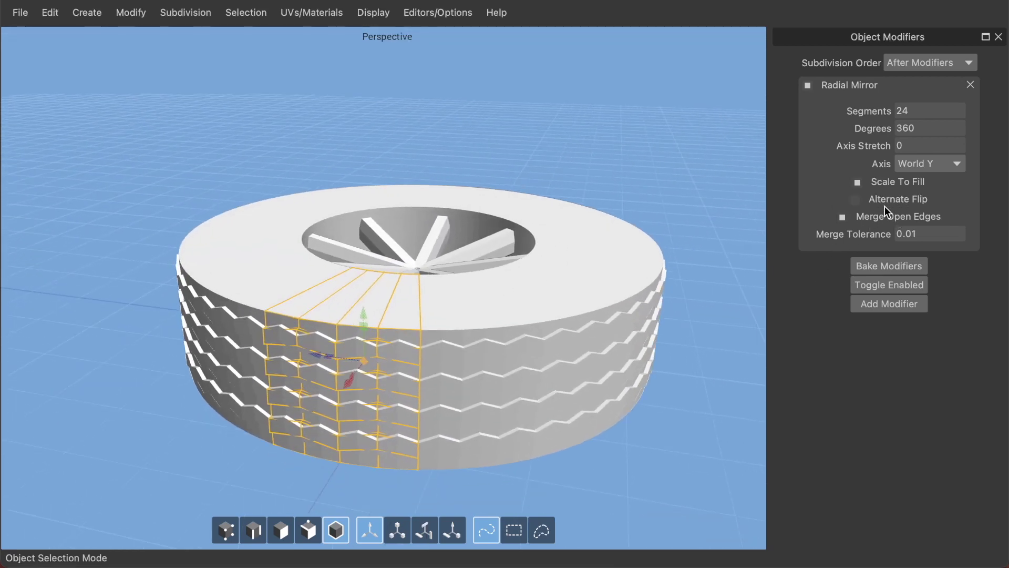
{"action": "mouse_move", "coordinate": [411, 421]}
{"action": "middle_mouse_down"}
{"action": "mouse_move", "coordinate": [384, 414]}
{"action": "mouse_move", "coordinate": [411, 413]}
{"action": "mouse_move", "coordinate": [418, 427]}
{"action": "middle_mouse_up"}
{"action": "middle_click_drag", "start_coordinate": [559, 333], "coordinate": [433, 387]}
{"action": "scroll", "coordinate": [412, 410], "scroll_direction": "up", "scroll_amount": 3}
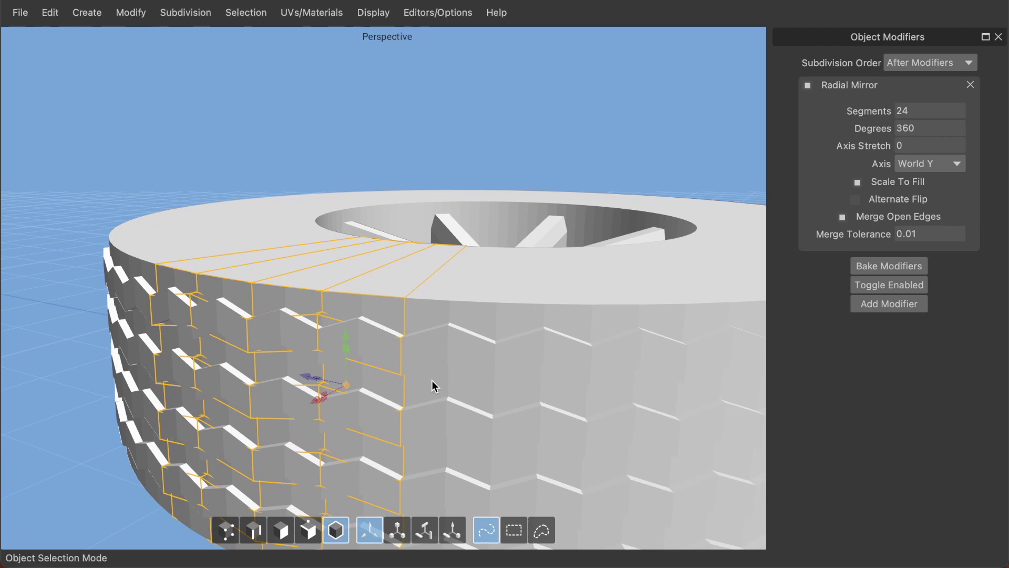
Select the ring segment's top edges and raise them upward into fins
{"action": "key", "text": "s"}
{"action": "left_click", "coordinate": [423, 282], "text": "shift"}
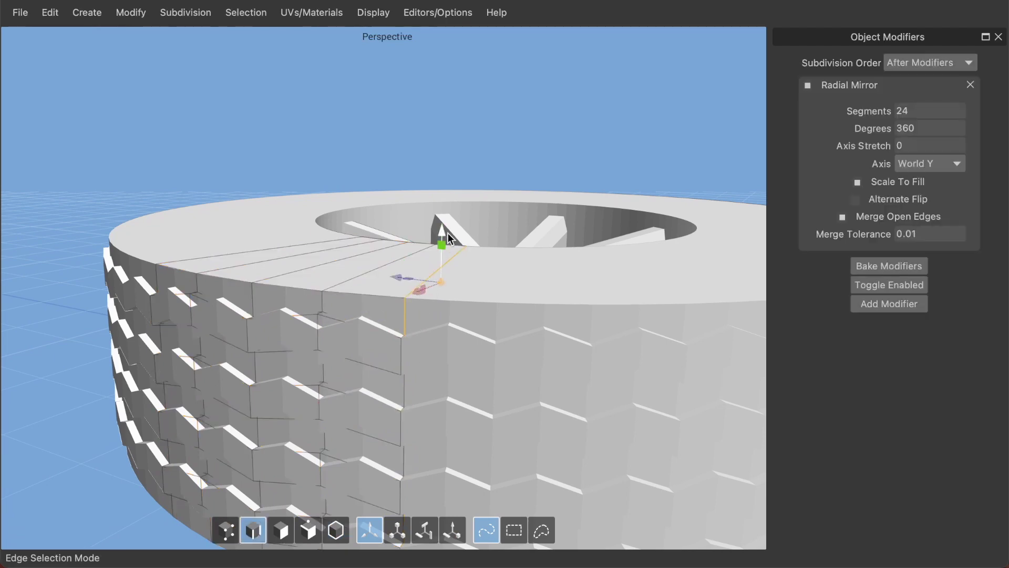
{"action": "left_click_drag", "start_coordinate": [446, 227], "coordinate": [445, 211]}
{"action": "middle_click_drag", "start_coordinate": [446, 211], "coordinate": [476, 204]}
Temporarily disable modifiers, change the Radial Mirror Segments from 24 to 12, then re-enable them
{"action": "key", "text": "m"}
{"action": "scroll", "coordinate": [498, 213], "scroll_direction": "down", "scroll_amount": 5}
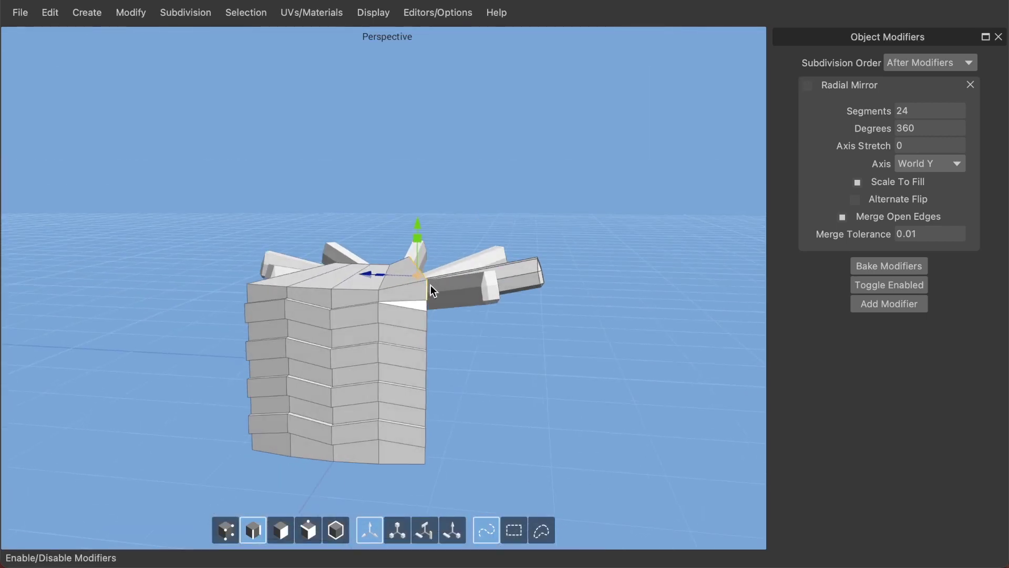
{"action": "middle_click_drag", "start_coordinate": [418, 340], "coordinate": [445, 348]}
{"action": "middle_click_drag", "start_coordinate": [493, 299], "coordinate": [453, 321]}
{"action": "left_click", "coordinate": [945, 108]}
{"action": "double_click", "coordinate": [944, 108]}
{"action": "type", "text": "12"}
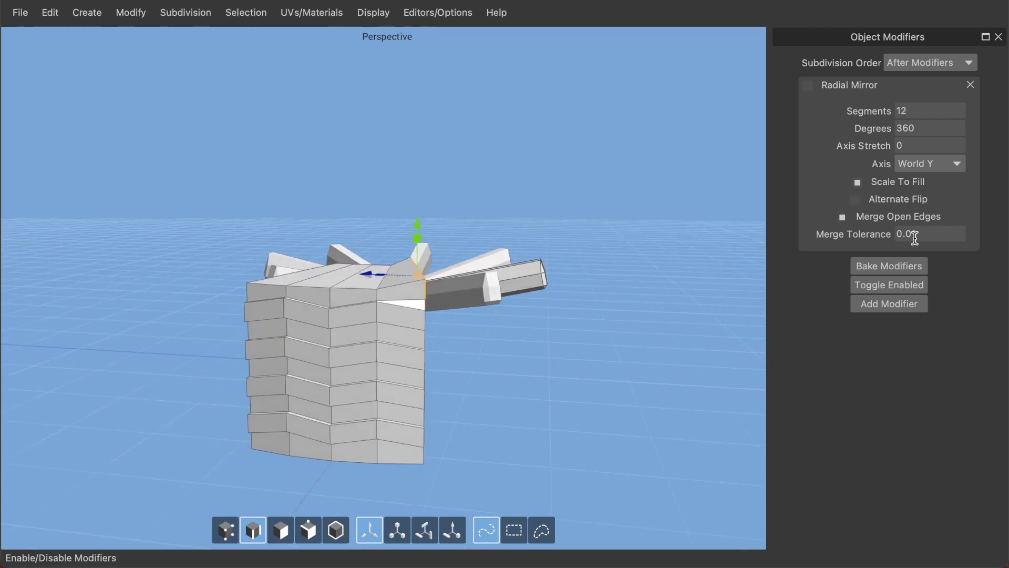
{"action": "type", "text": "m"}
{"action": "middle_click_drag", "start_coordinate": [386, 300], "coordinate": [342, 347]}
{"action": "middle_click_drag", "start_coordinate": [340, 308], "coordinate": [578, 268]}
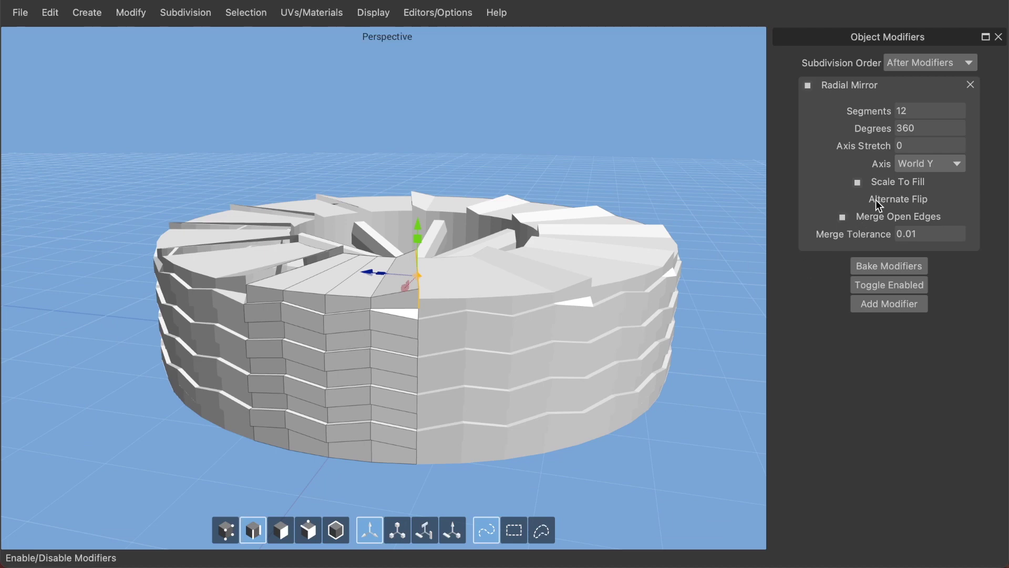
Turn on Alternate Flip so every other ring segment is mirror-flipped
{"action": "left_click", "coordinate": [878, 198]}
{"action": "middle_click_drag", "start_coordinate": [573, 263], "coordinate": [514, 285]}
{"action": "middle_click_drag", "start_coordinate": [386, 273], "coordinate": [387, 337]}
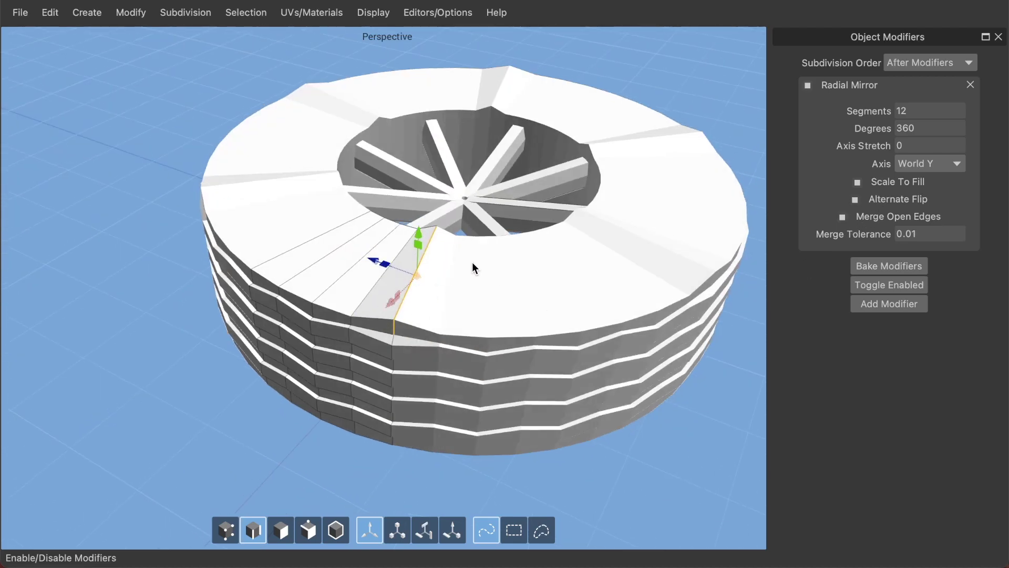
{"action": "middle_click_drag", "start_coordinate": [470, 131], "coordinate": [431, 276]}
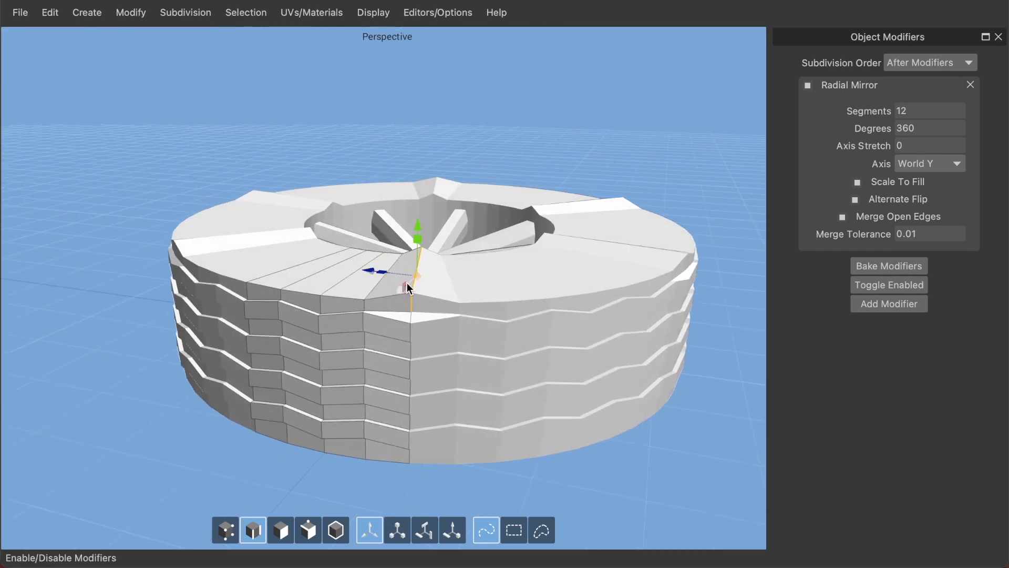
{"action": "mouse_move", "coordinate": [528, 283]}
{"action": "middle_mouse_down"}
{"action": "mouse_move", "coordinate": [491, 268]}
{"action": "mouse_move", "coordinate": [525, 293]}
{"action": "middle_mouse_up"}
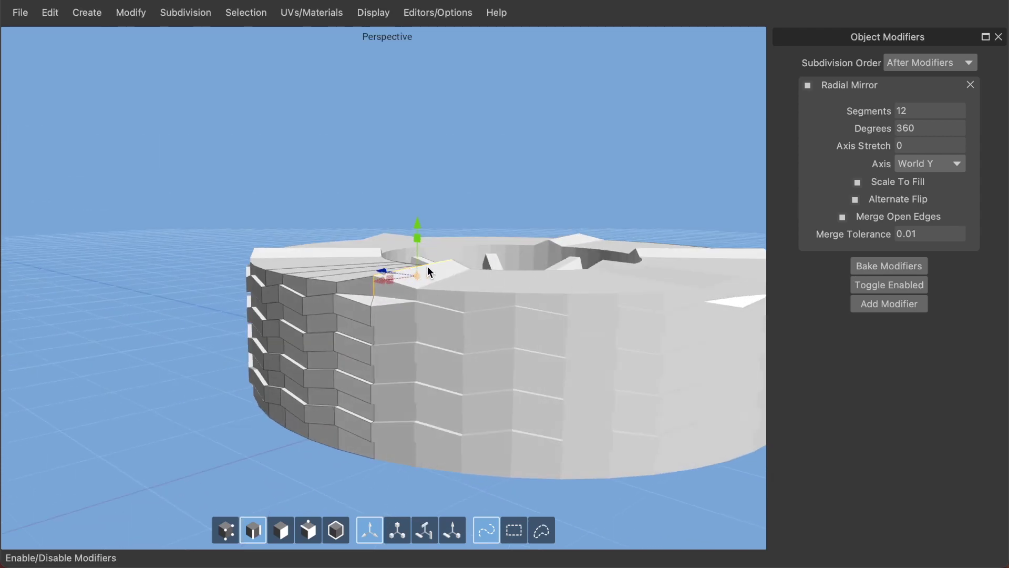
{"action": "middle_click_drag", "start_coordinate": [512, 278], "coordinate": [478, 363]}
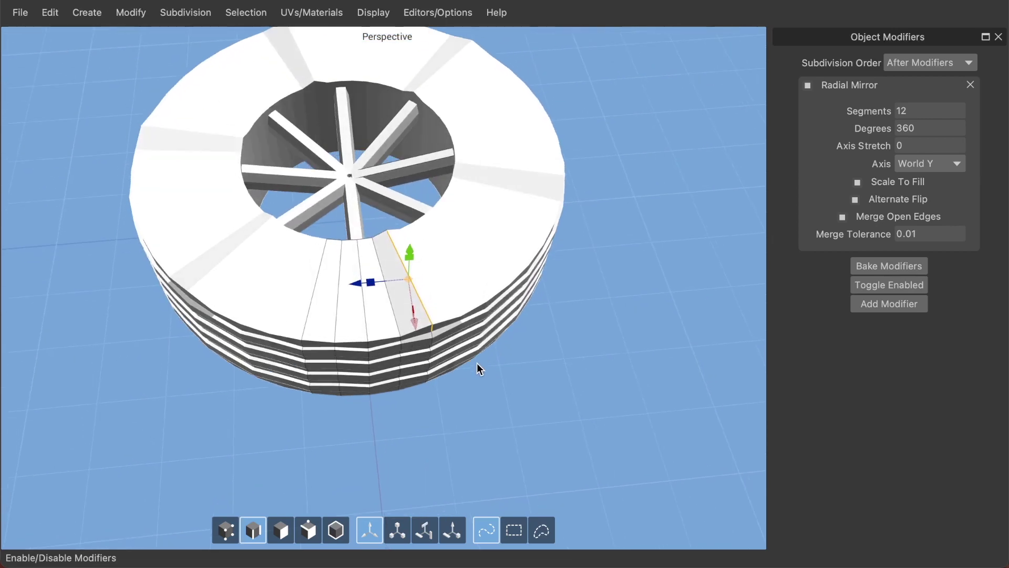
{"action": "middle_click_drag", "start_coordinate": [387, 242], "coordinate": [392, 266]}
Raise two edges on the ring's top face to lift peaked wedges
{"action": "mouse_move", "coordinate": [408, 235]}
{"action": "left_mouse_down"}
{"action": "mouse_move", "coordinate": [415, 205]}
{"action": "mouse_move", "coordinate": [417, 225]}
{"action": "left_mouse_up"}
{"action": "middle_click_drag", "start_coordinate": [416, 225], "coordinate": [498, 219]}
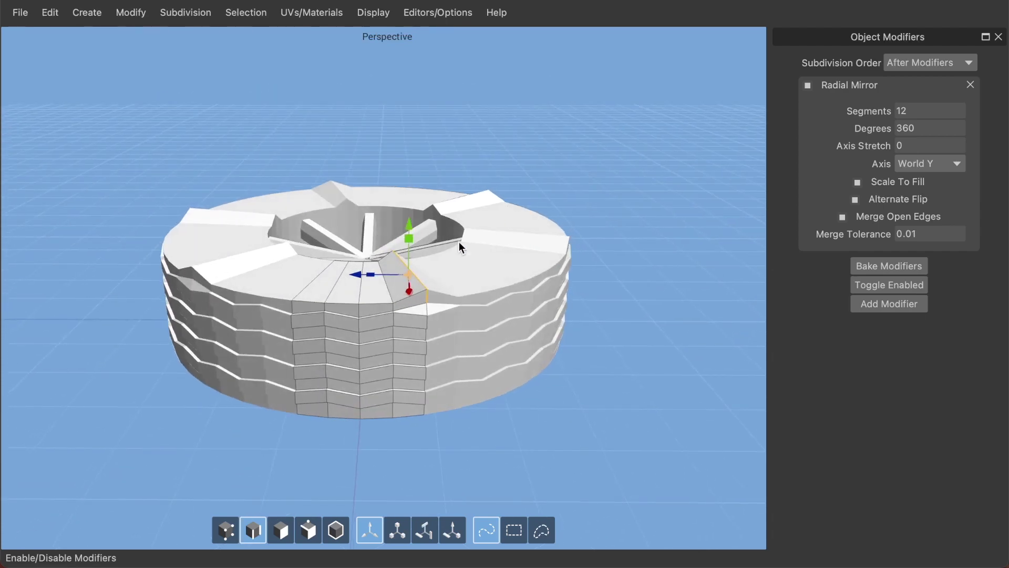
{"action": "left_click", "coordinate": [369, 293]}
{"action": "left_click_drag", "start_coordinate": [360, 228], "coordinate": [360, 223]}
{"action": "middle_click_drag", "start_coordinate": [361, 223], "coordinate": [386, 185]}
{"action": "middle_click_drag", "start_coordinate": [400, 312], "coordinate": [298, 310]}
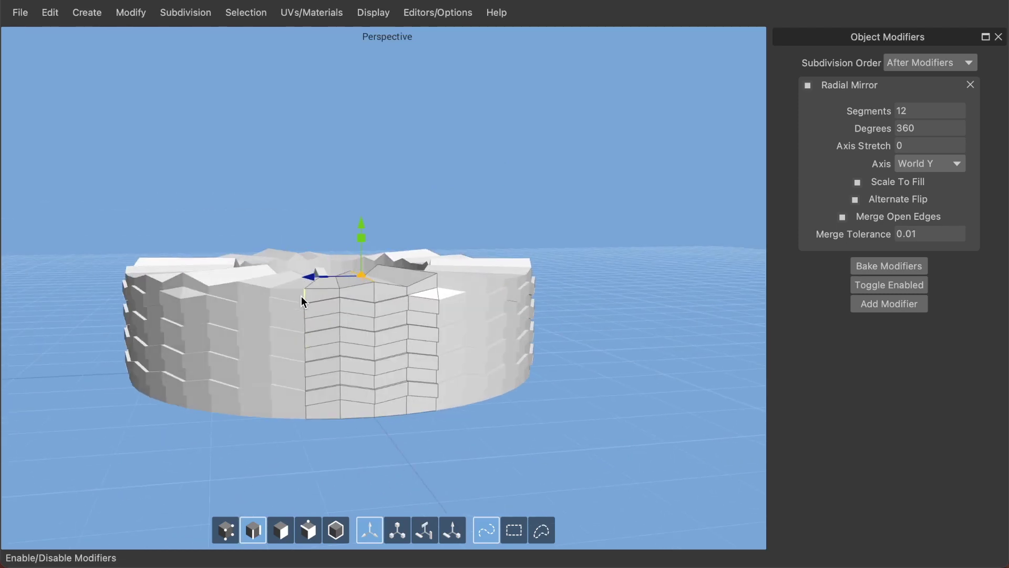
Return to object mode and deselect the ring to view the finished ridges
{"action": "key", "text": "f"}
{"action": "left_click", "coordinate": [455, 194]}
{"action": "middle_click_drag", "start_coordinate": [462, 216], "coordinate": [419, 269]}
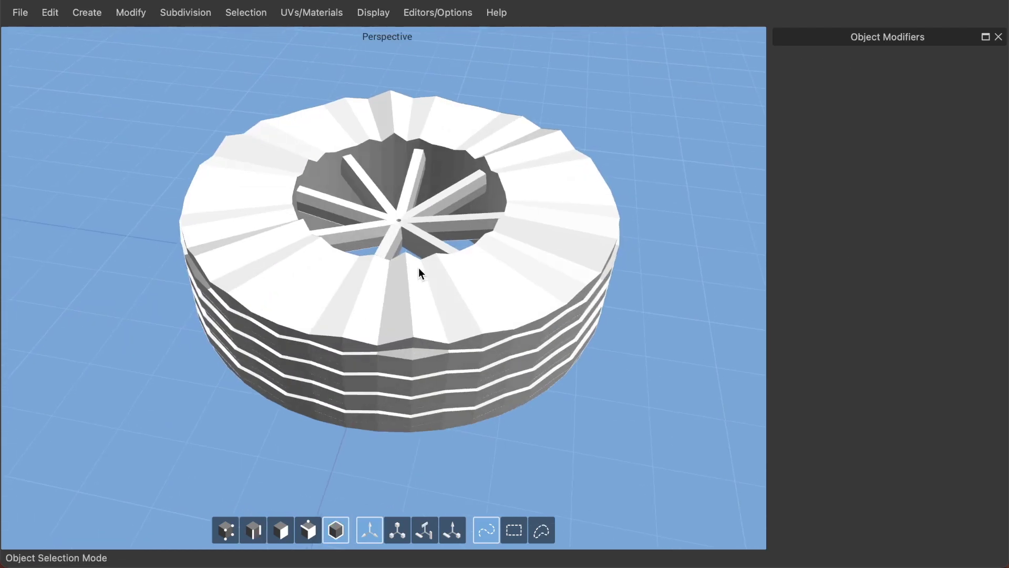
{"action": "middle_click_drag", "start_coordinate": [465, 216], "coordinate": [456, 261]}
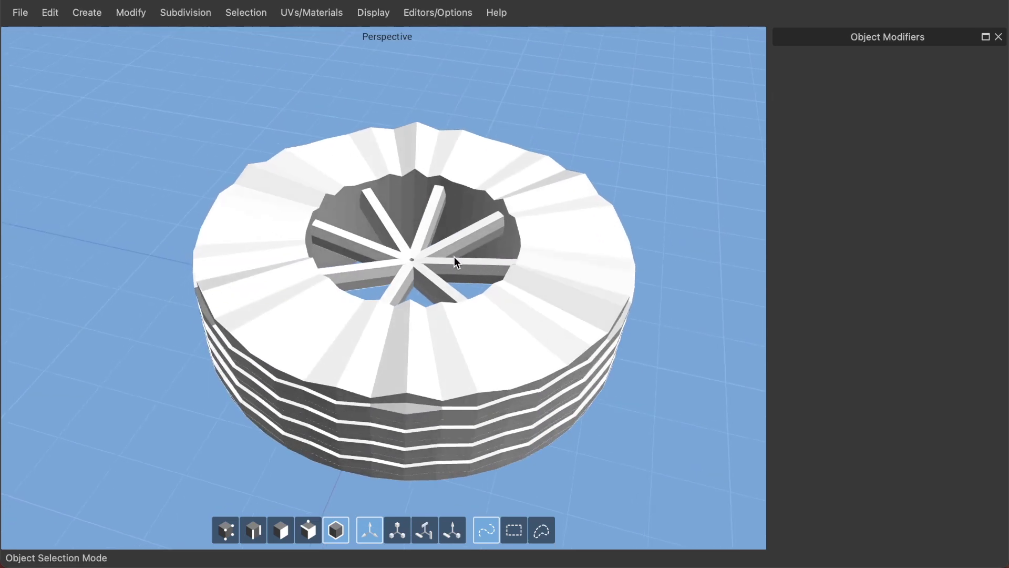